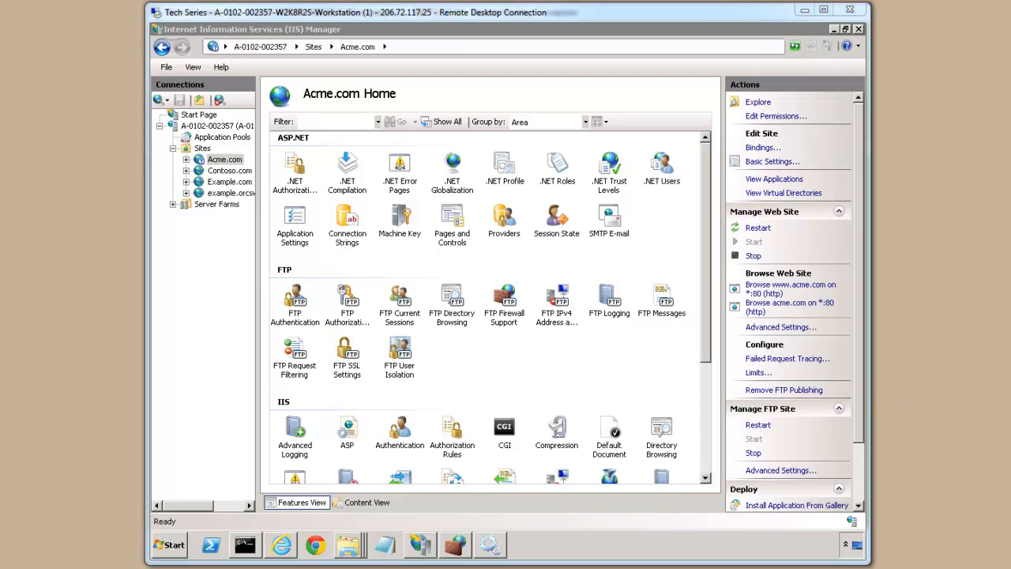
Open Chrome and go to iis.net
left_click(320, 539)
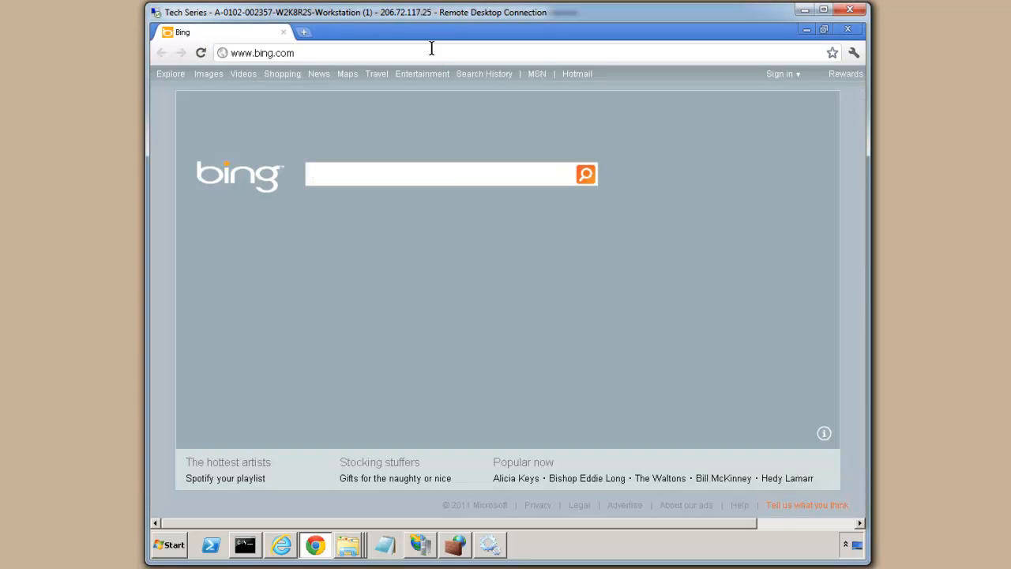
left_click(442, 54)
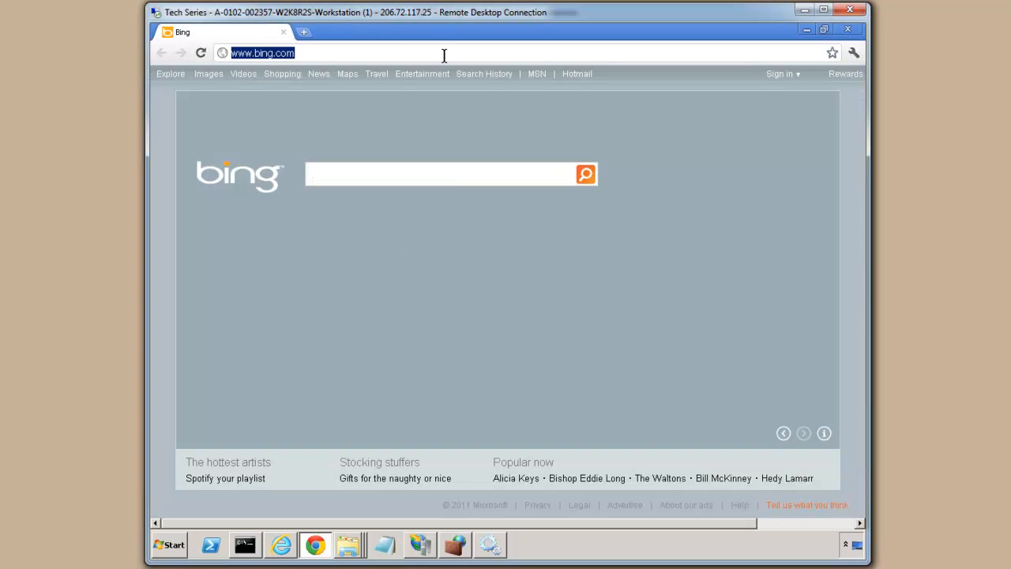
type("iis.net")
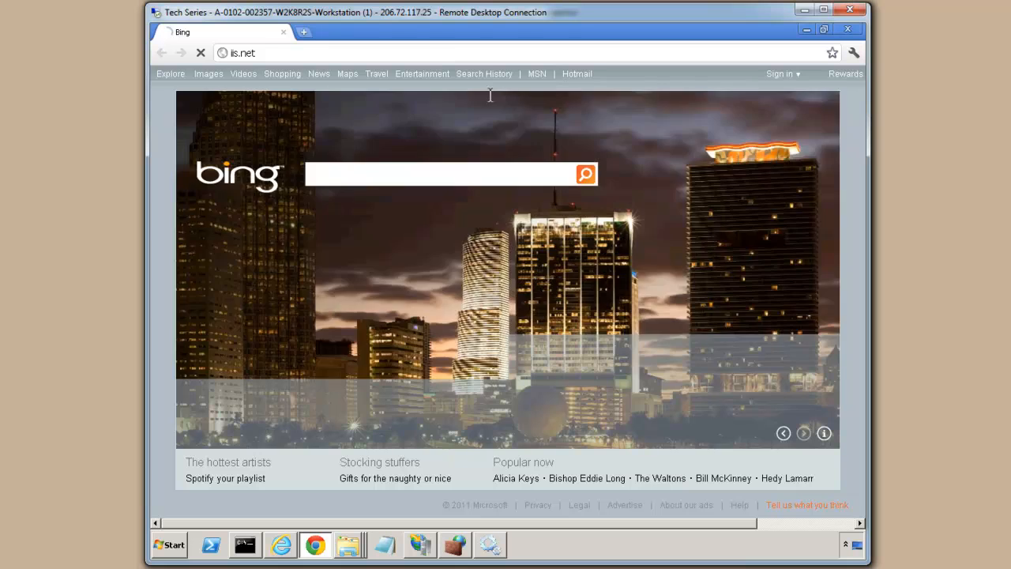
key("Return")
Search iis.net for ftp, view the FTP Publishing Service 7.5 download page, then close Chrome
left_click(742, 95)
type("ftp")
key("Return")
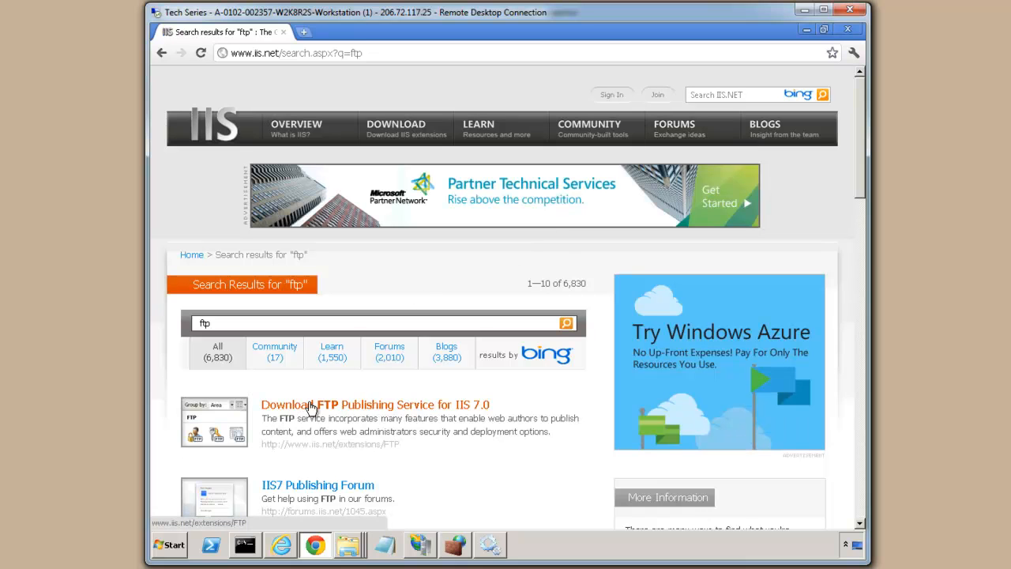
left_click(381, 410)
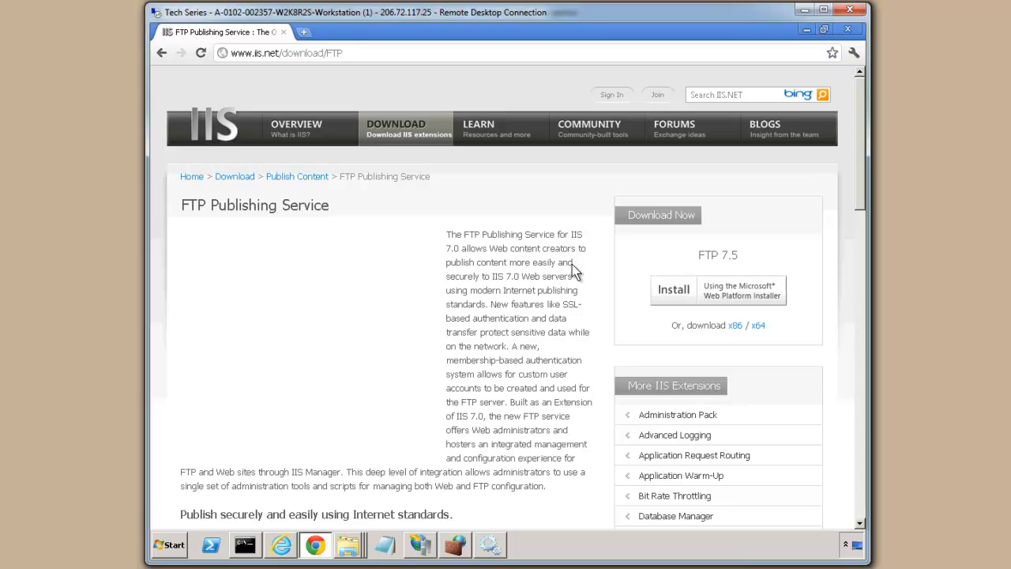
triple_click(735, 255)
left_click(524, 261)
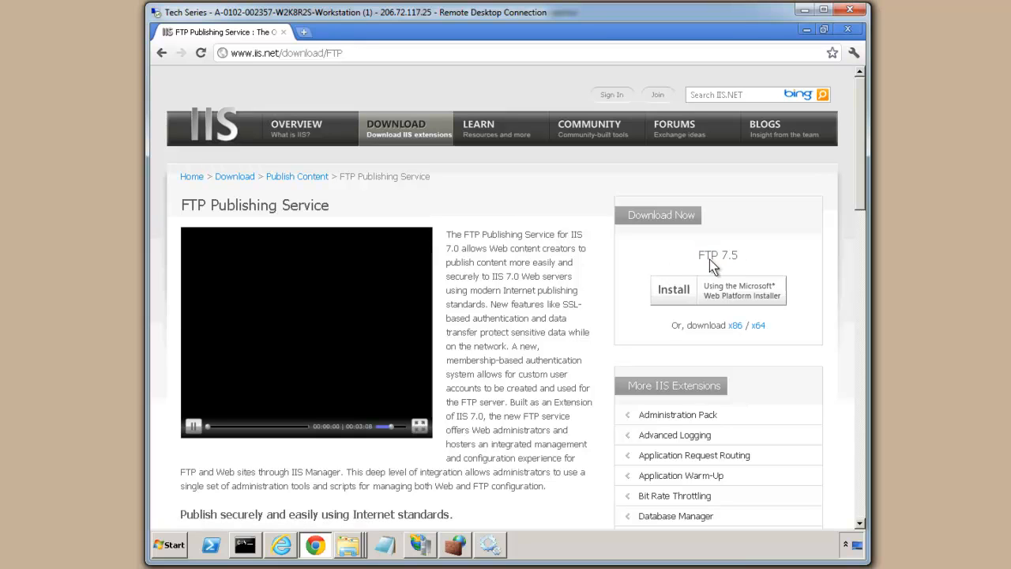
left_click(848, 30)
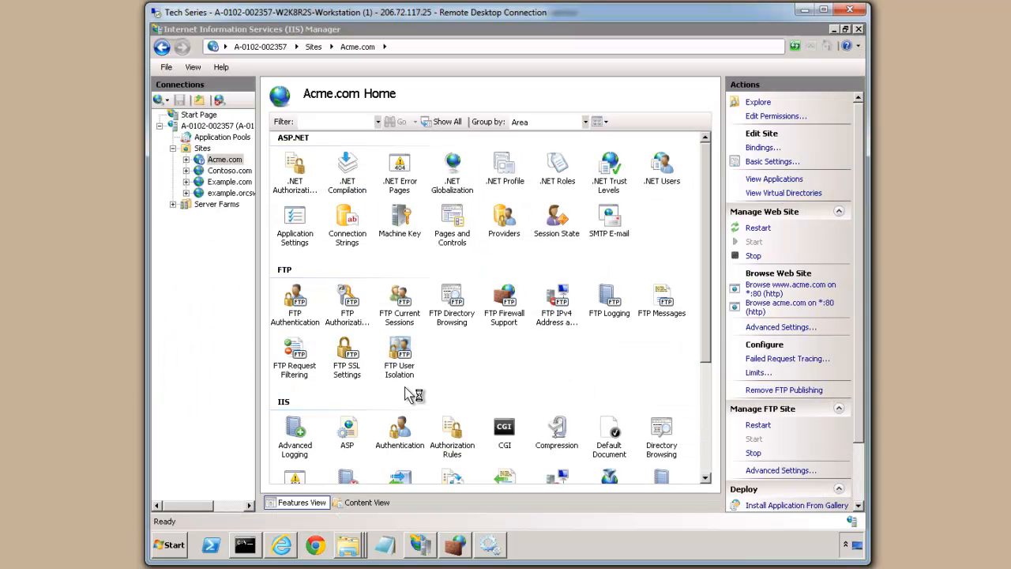
Launch Server Manager from Start and open the Web Server (IIS) role
left_click(174, 548)
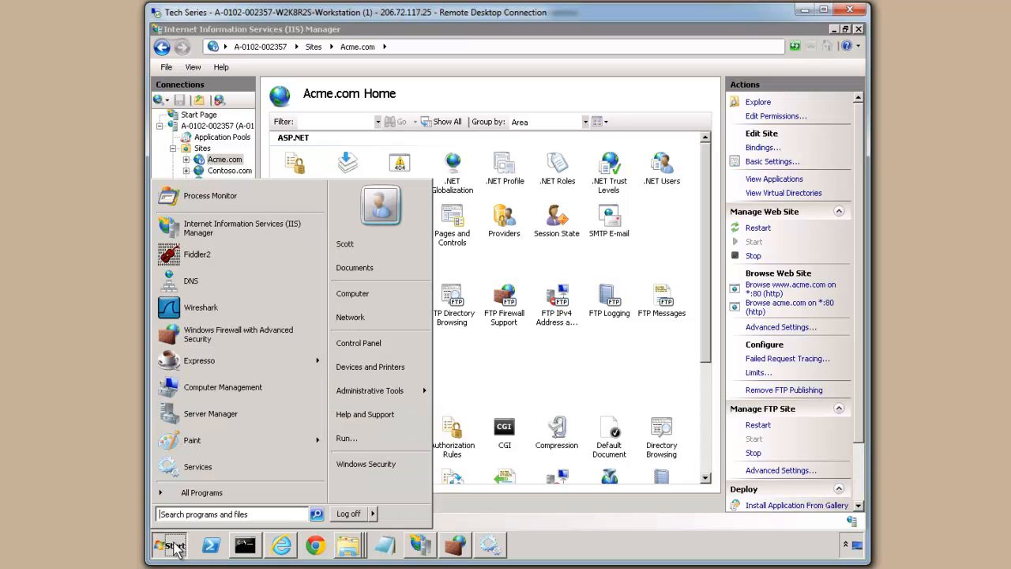
type("server")
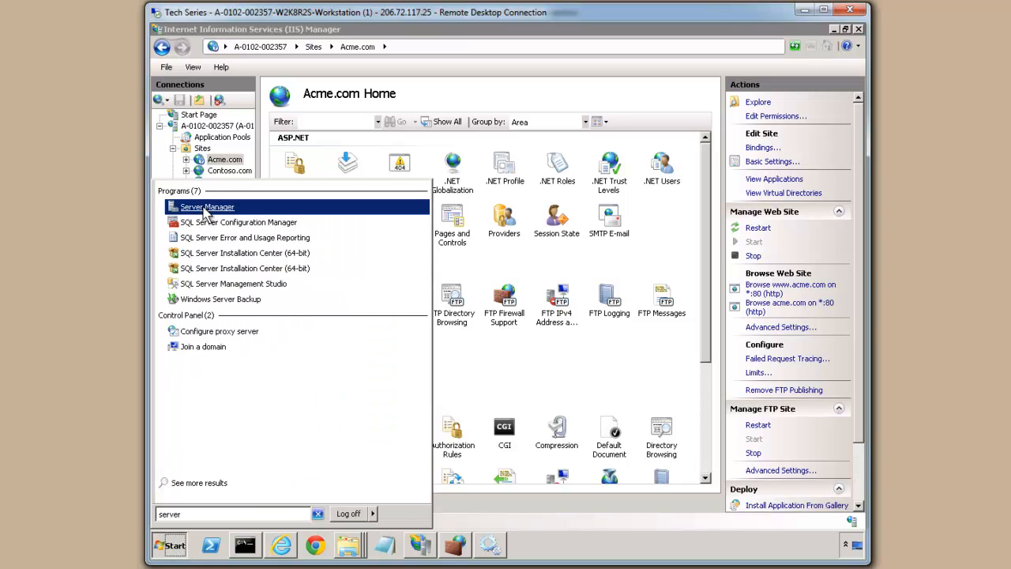
left_click(203, 208)
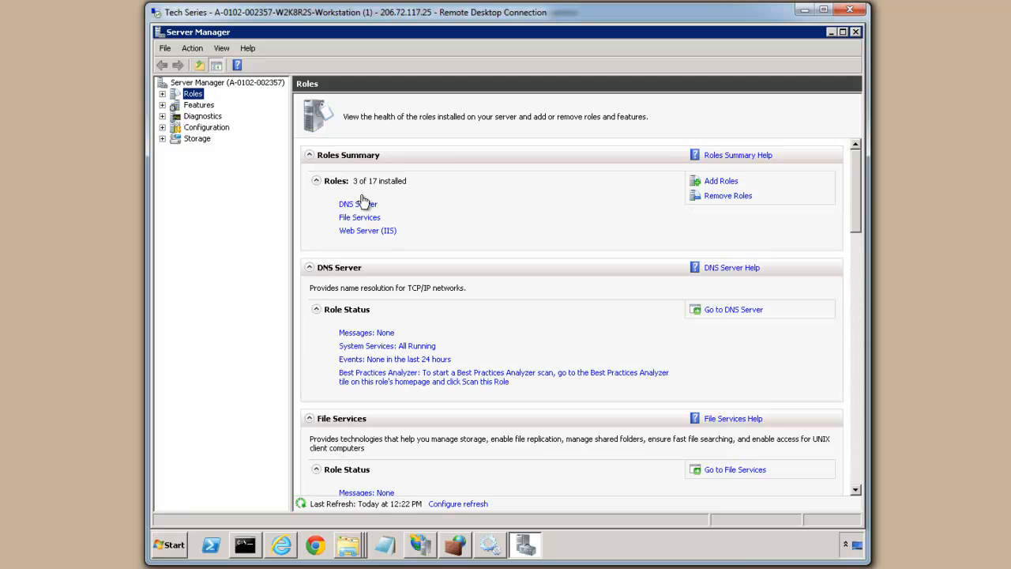
left_click(361, 230)
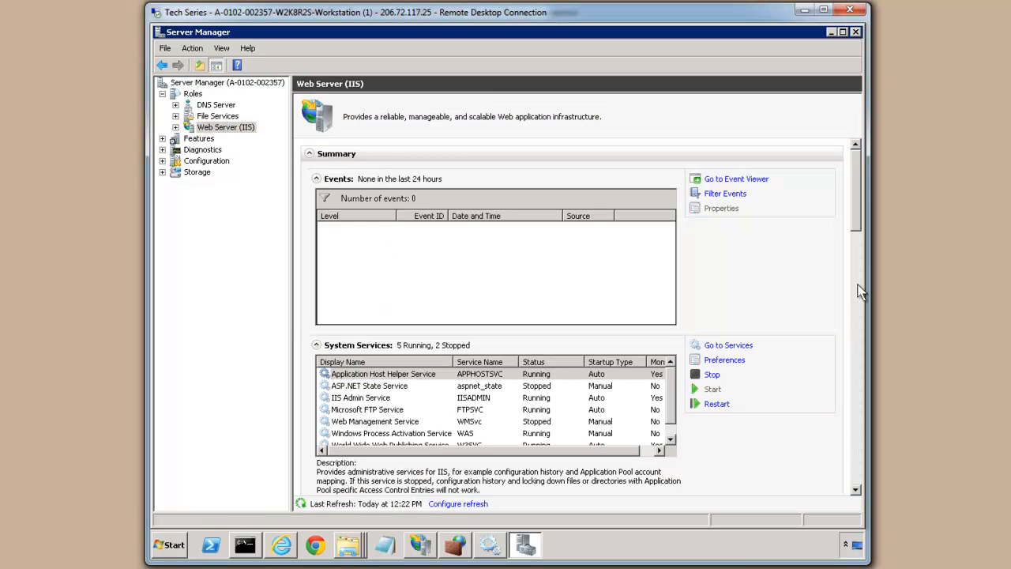
Check in Add Role Services that FTP Server is installed, then cancel without changes
left_click(858, 285)
left_click(735, 322)
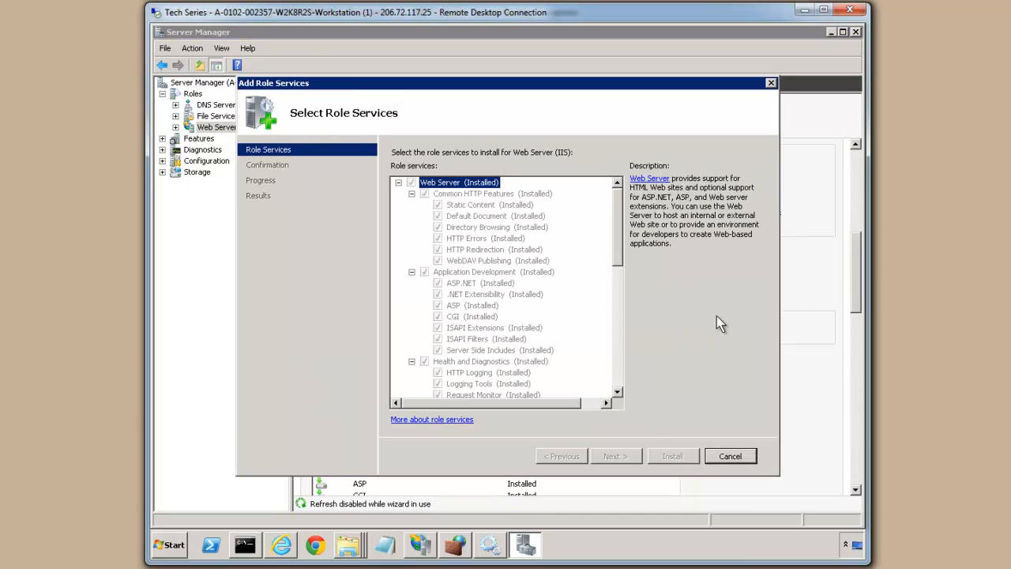
left_click(619, 341)
left_click(623, 361)
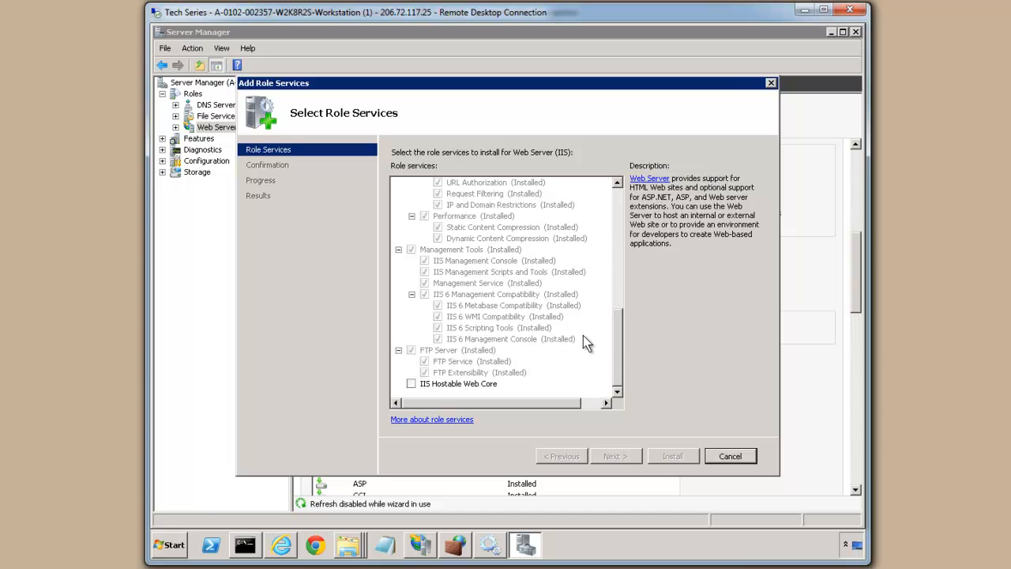
left_click_drag(620, 340, 620, 312)
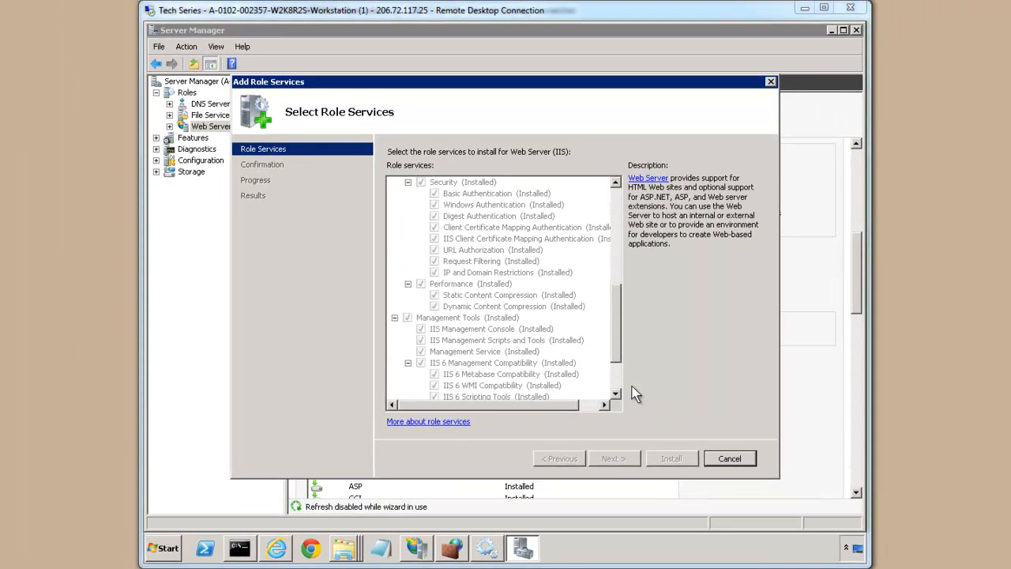
left_click(656, 372)
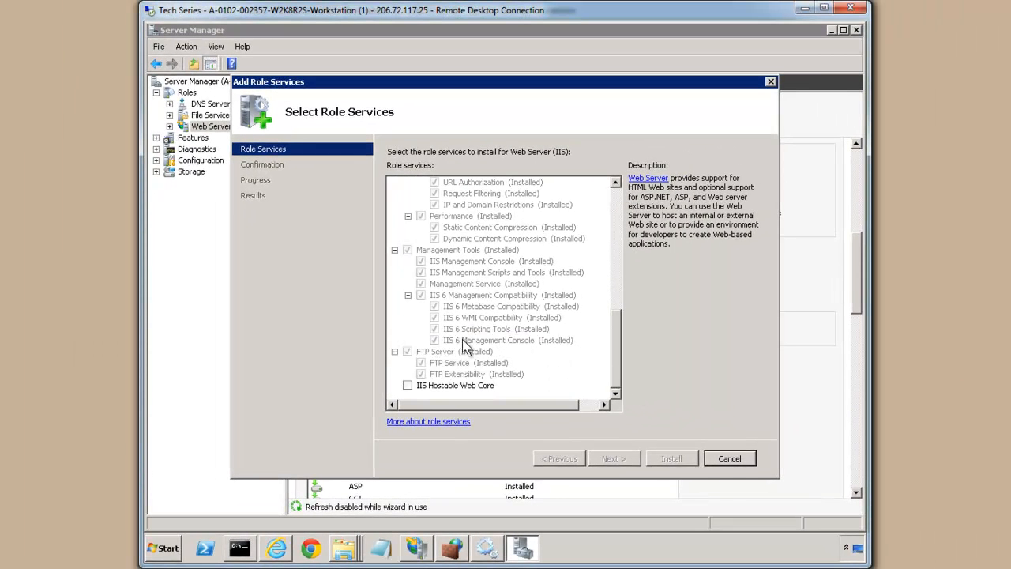
left_click(746, 459)
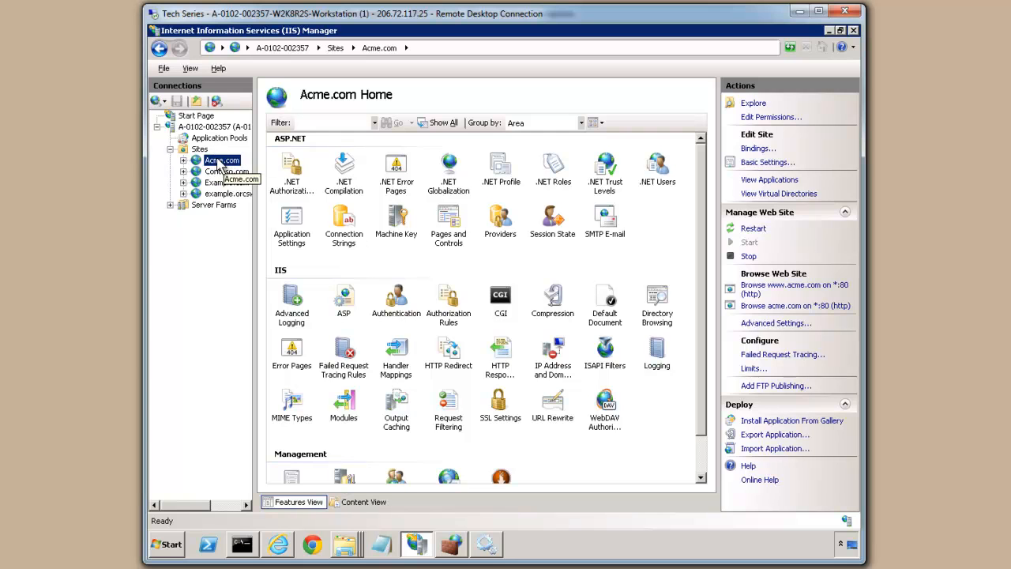
left_click(757, 148)
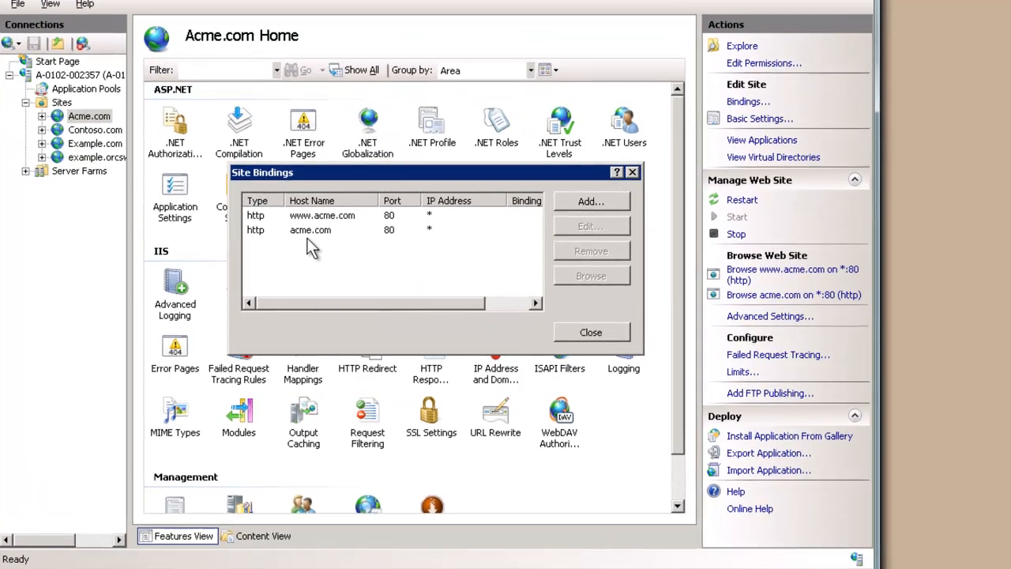
left_click(632, 173)
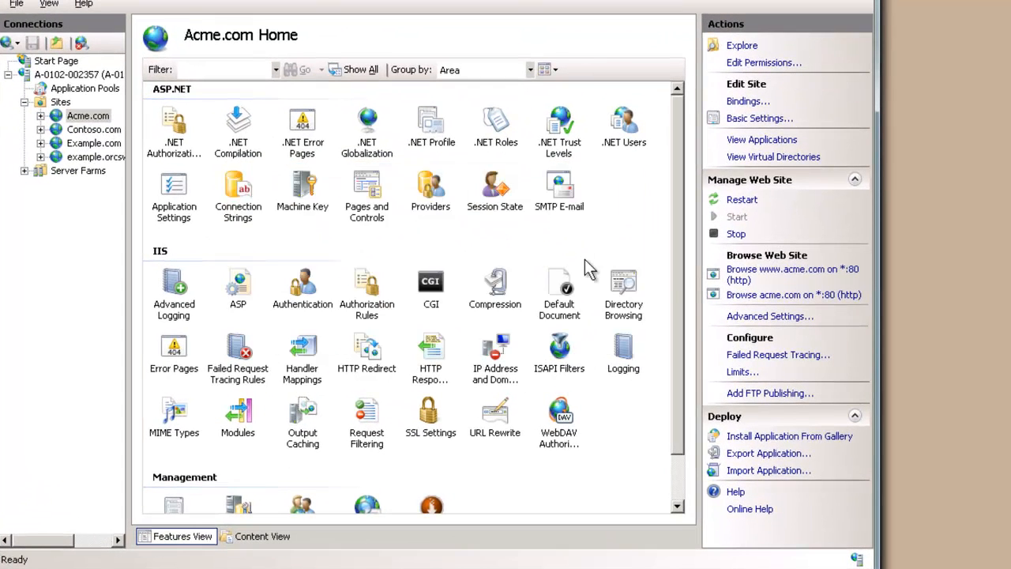
left_click(763, 394)
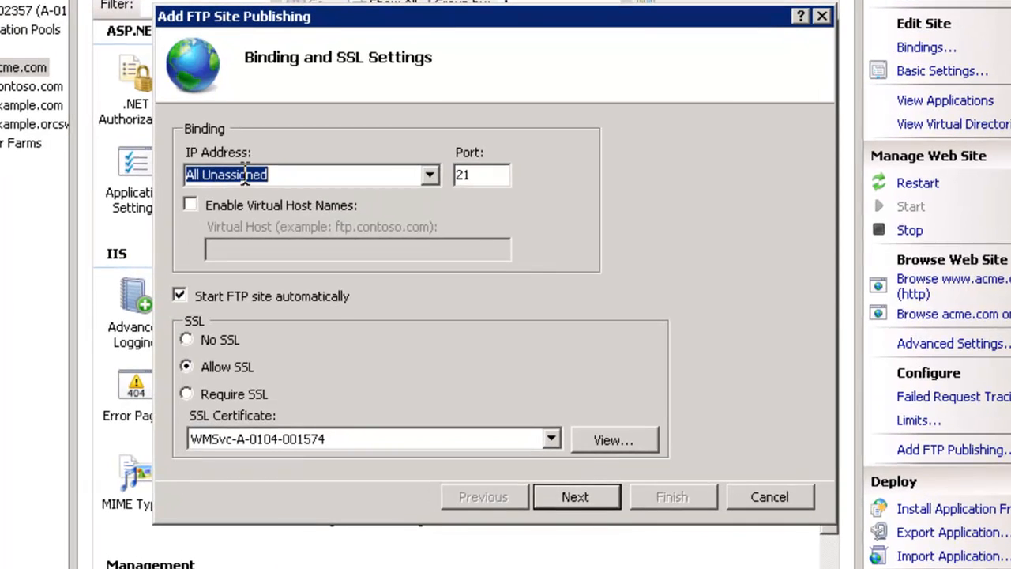
left_click(409, 184)
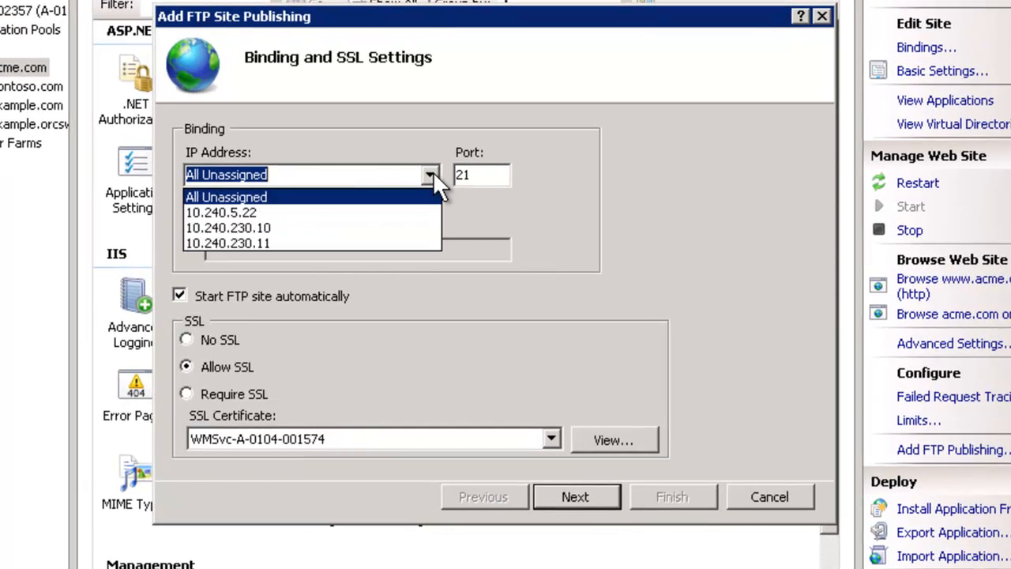
left_click(243, 212)
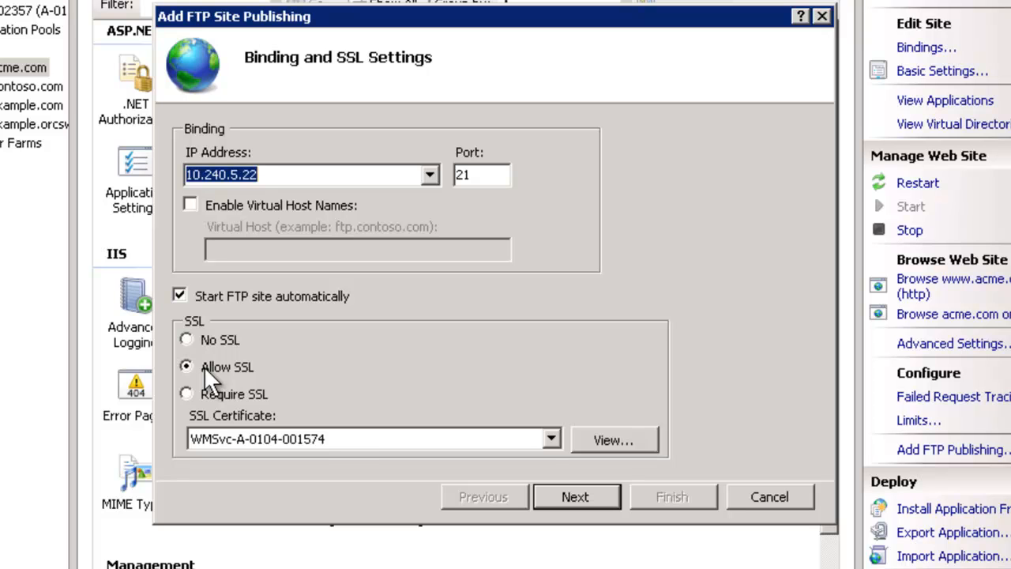
left_click(551, 439)
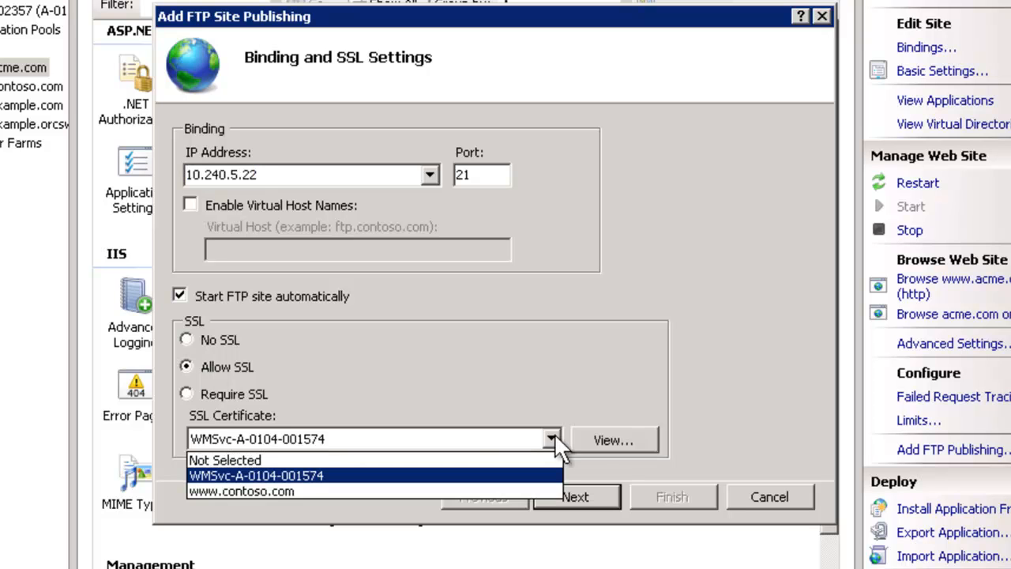
left_click(243, 472)
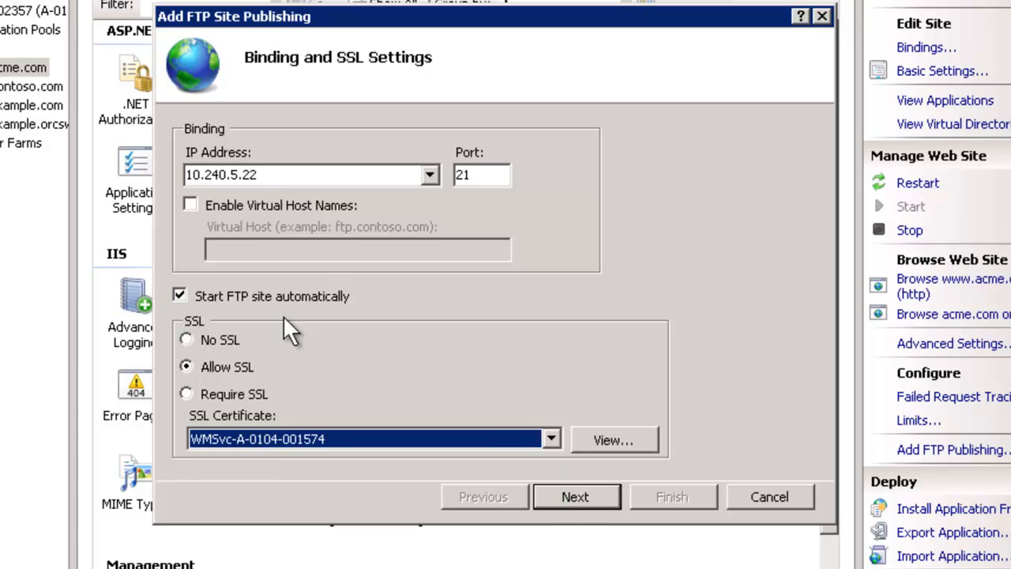
Keep Basic authentication, give one specified FTP user Read and Write access, and finish
left_click(576, 493)
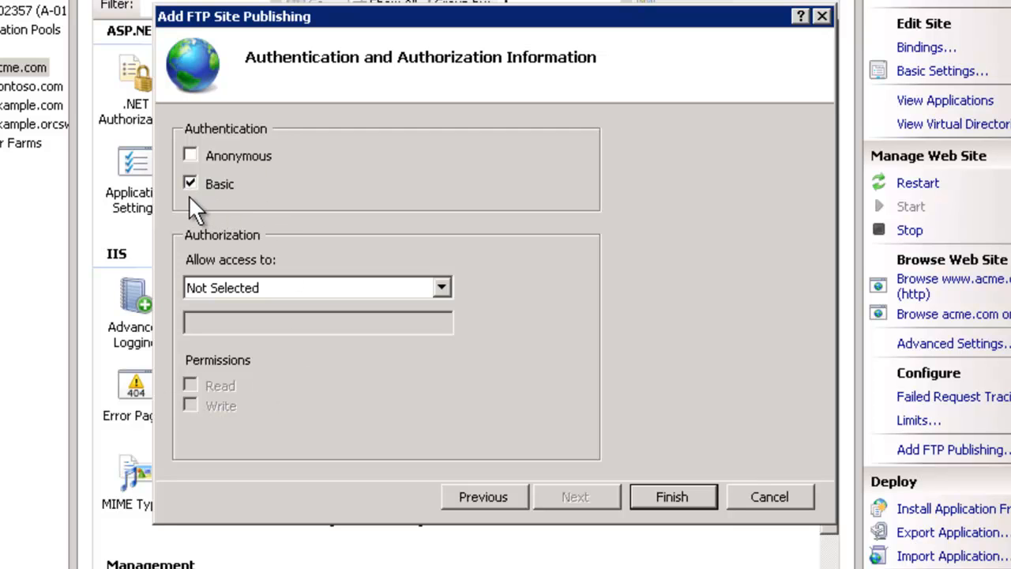
left_click(440, 288)
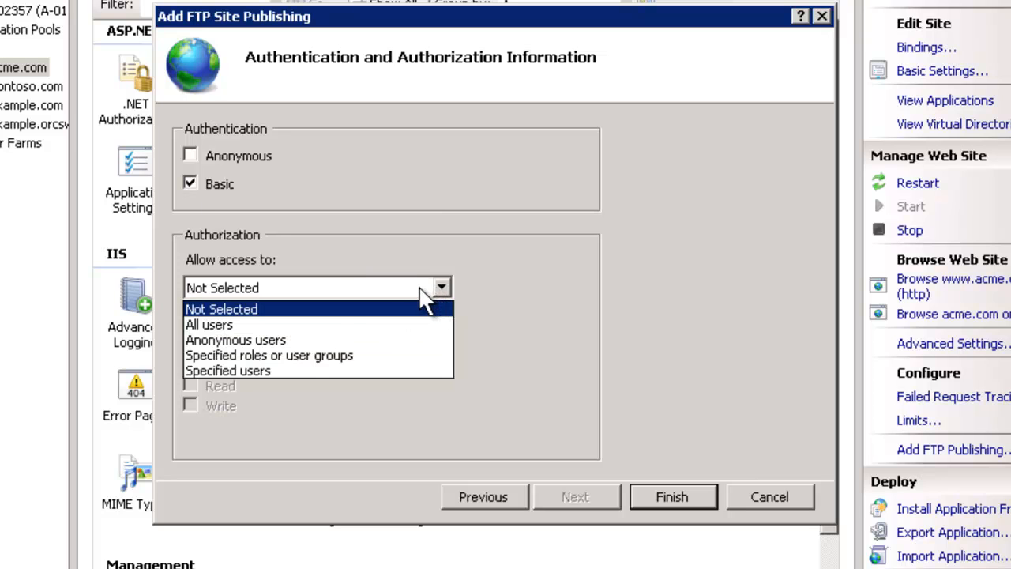
left_click(245, 371)
left_click(252, 325)
type("scott")
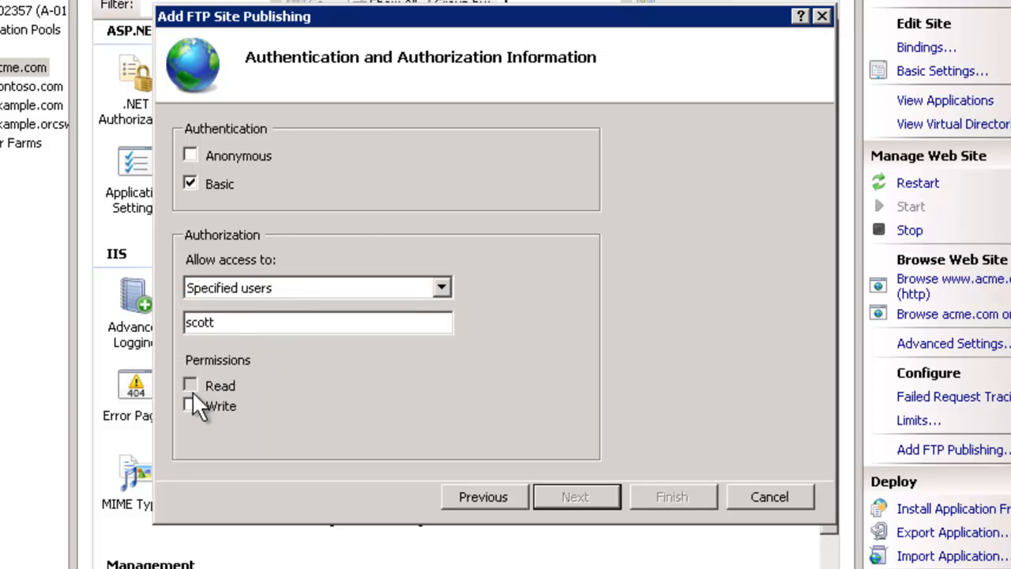
left_click(191, 387)
left_click(191, 406)
left_click(688, 497)
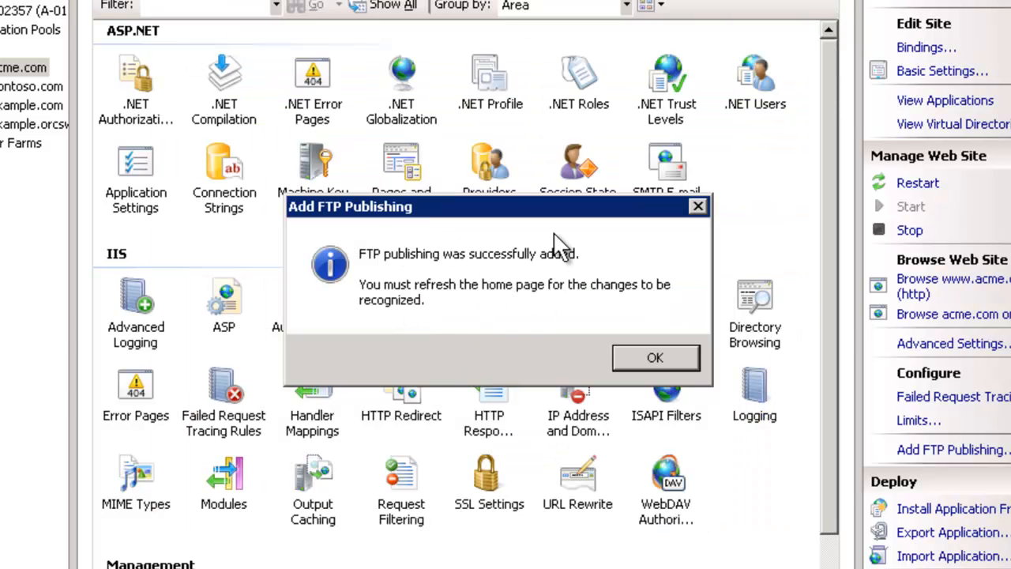
Dismiss the success message and refresh Acme.com so its FTP features appear, then bring up the Start menu
left_click(660, 358)
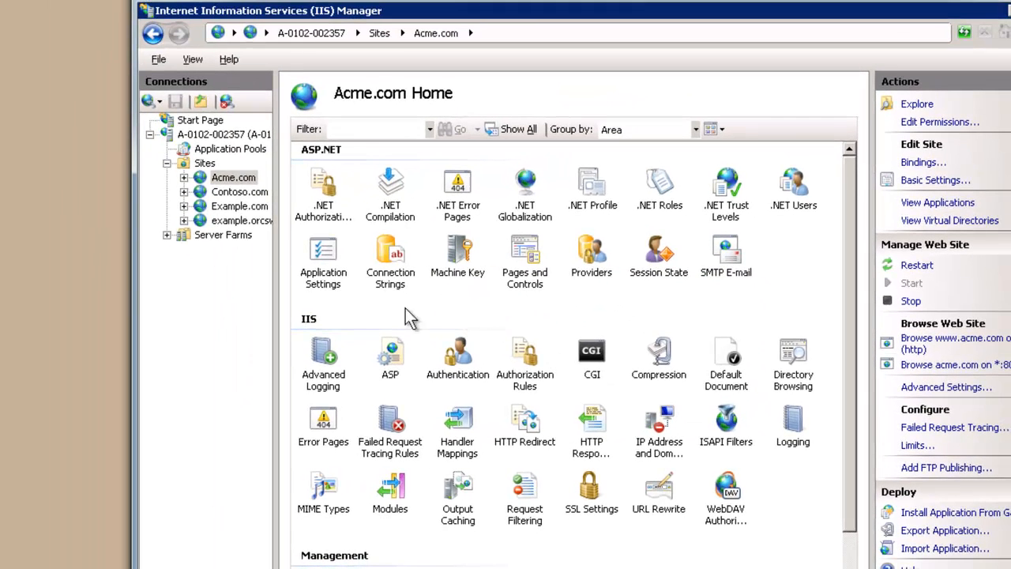
left_click(212, 180)
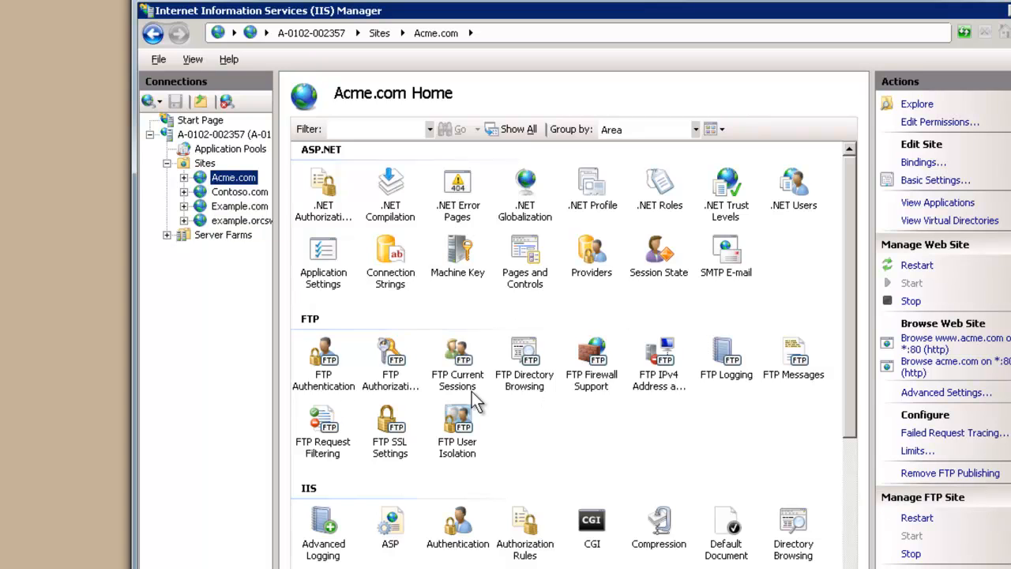
right_click(248, 177)
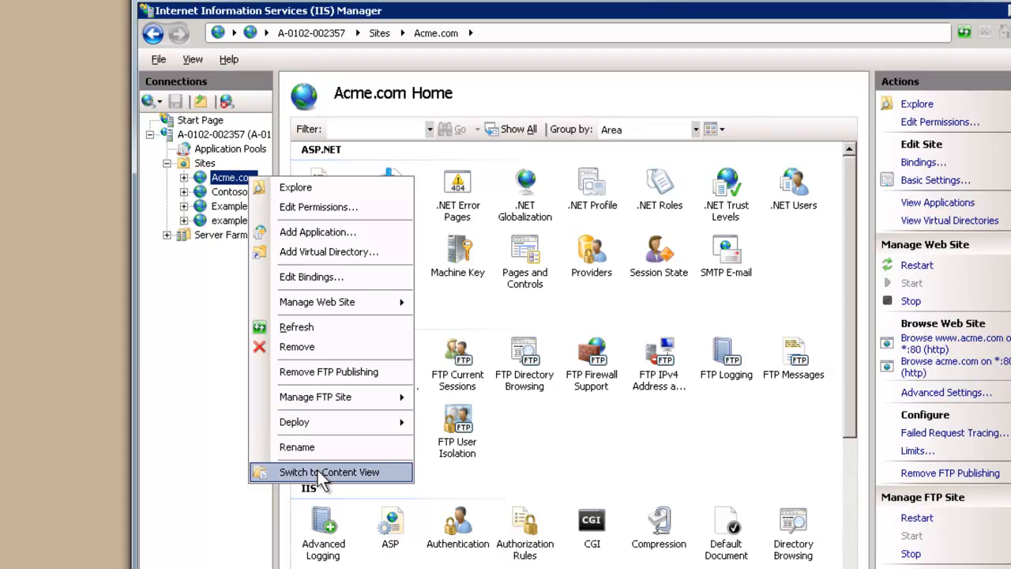
left_click(303, 331)
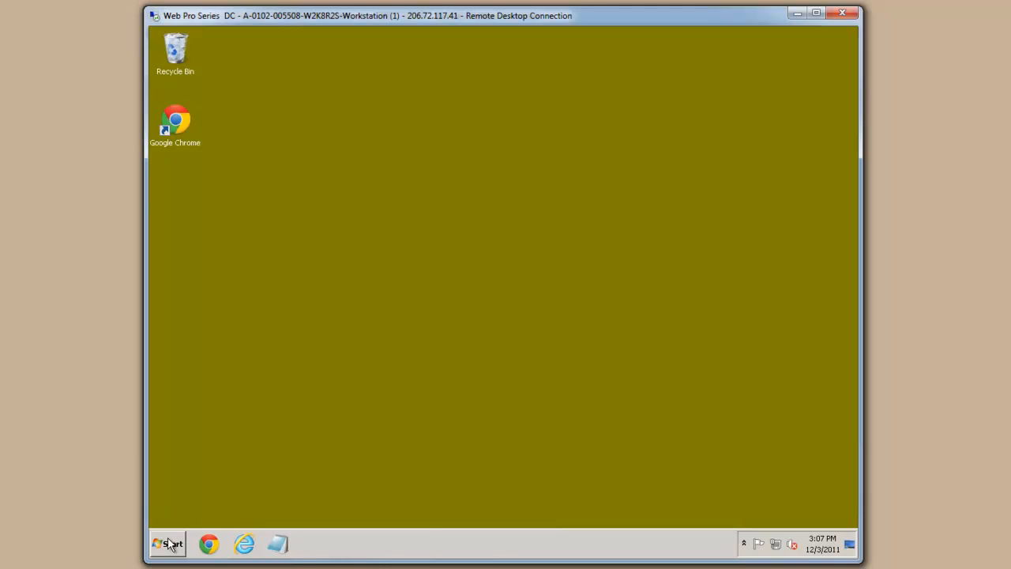
left_click(171, 545)
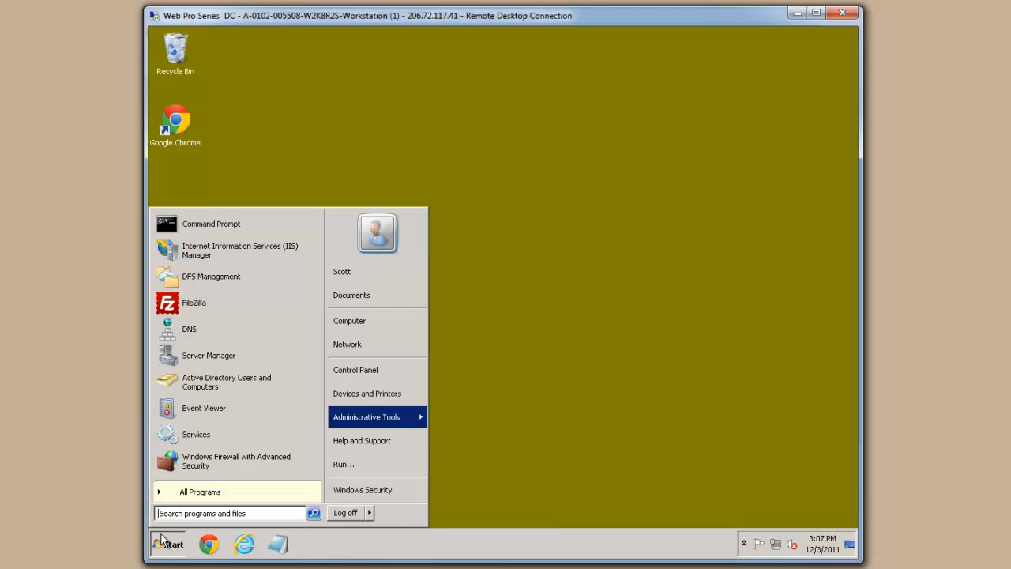
Launch FileZilla and create a new Site Manager entry named Web Pro Series
left_click(221, 311)
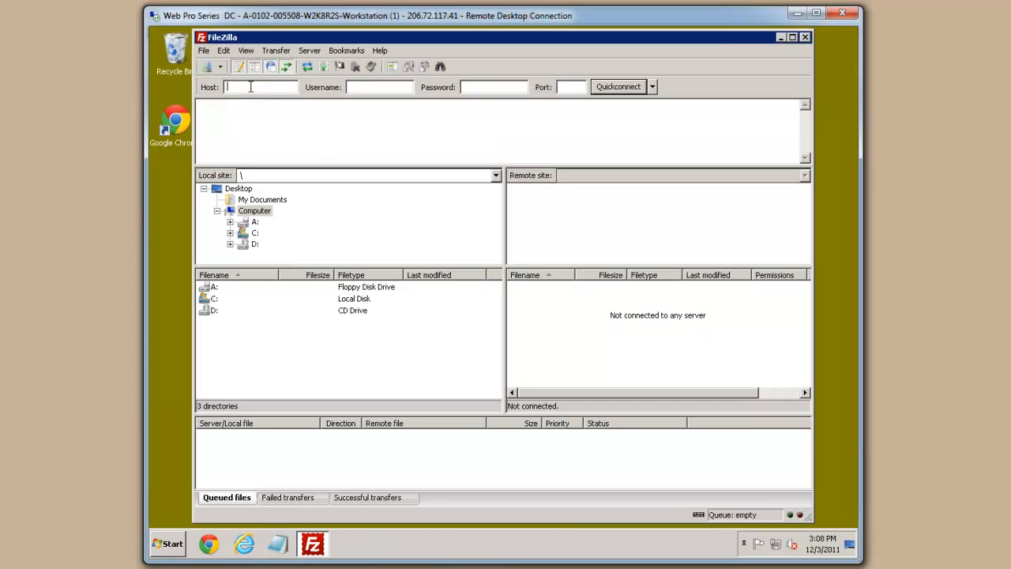
left_click(210, 67)
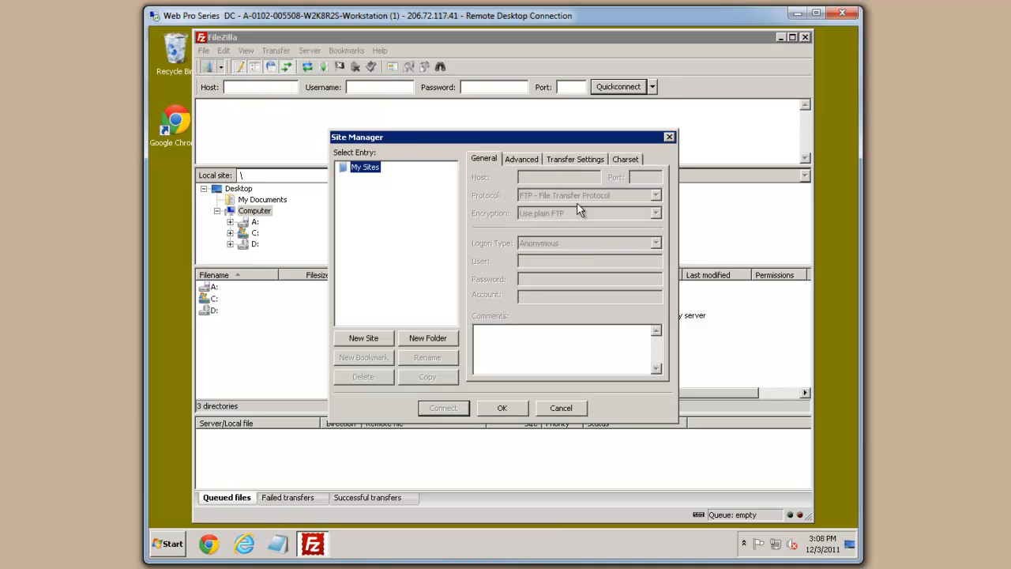
left_click(361, 336)
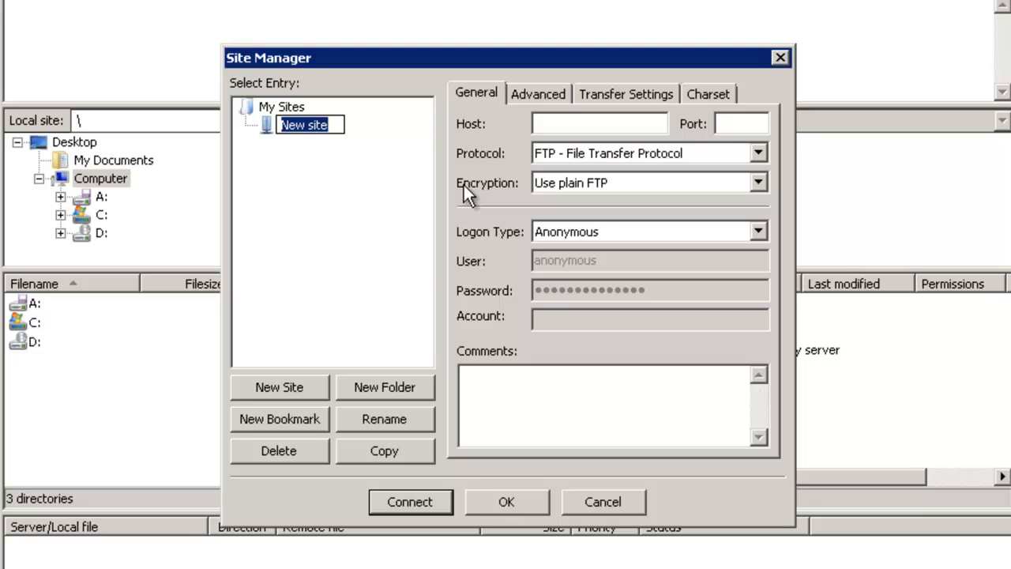
type("Web Pro Series")
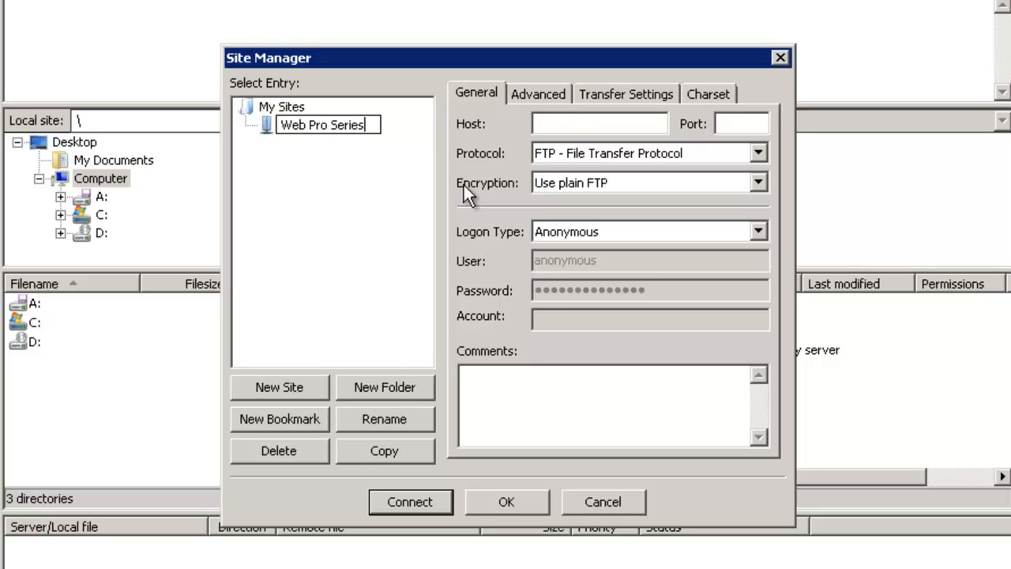
left_click(585, 124)
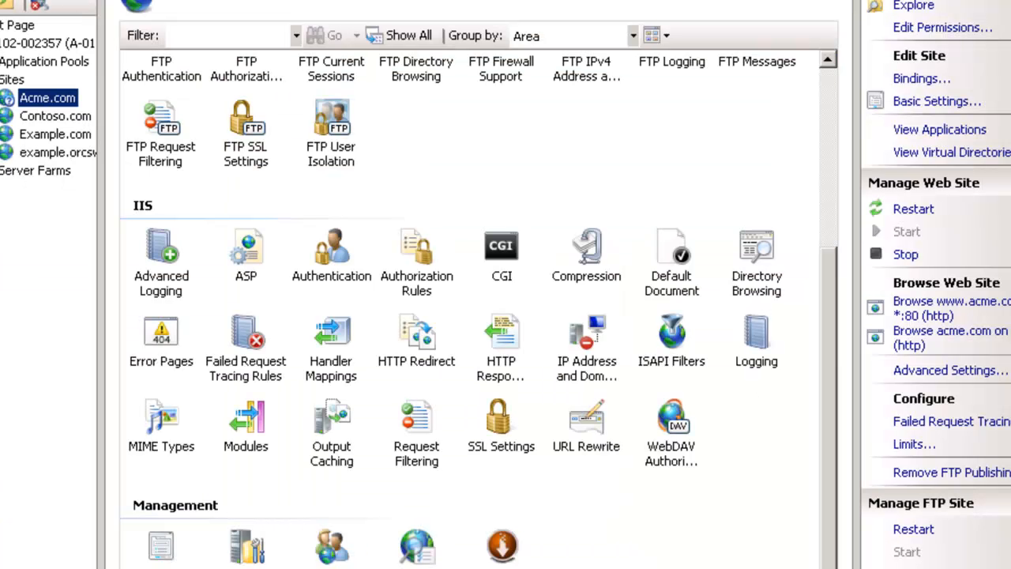
Set the site's host to 10.240.5.22 with FTP protocol and explicit FTP over TLS encryption
key("alt+Tab")
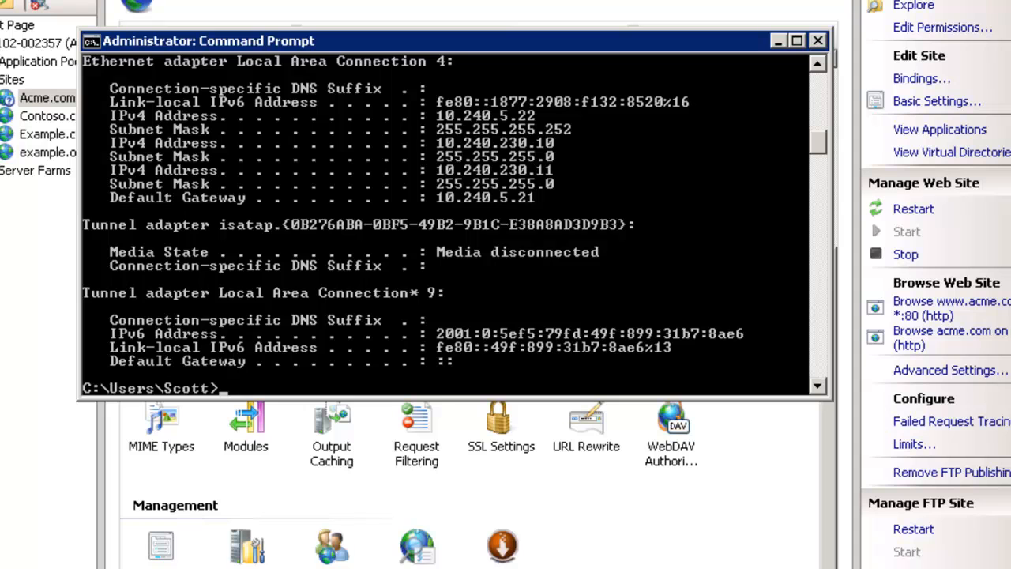
key("alt+Tab")
type("10.240.5.22")
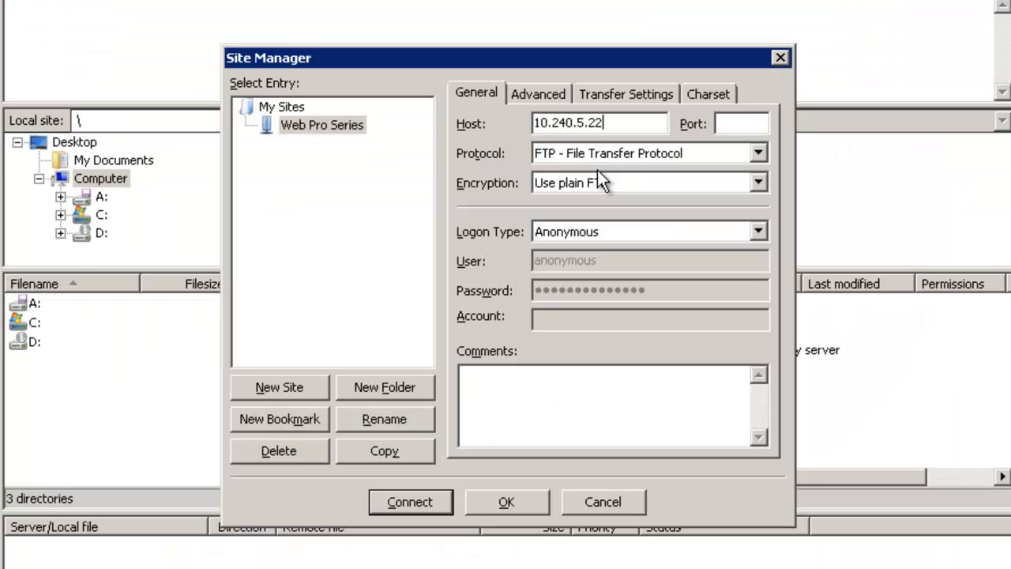
key("Tab")
key("Tab")
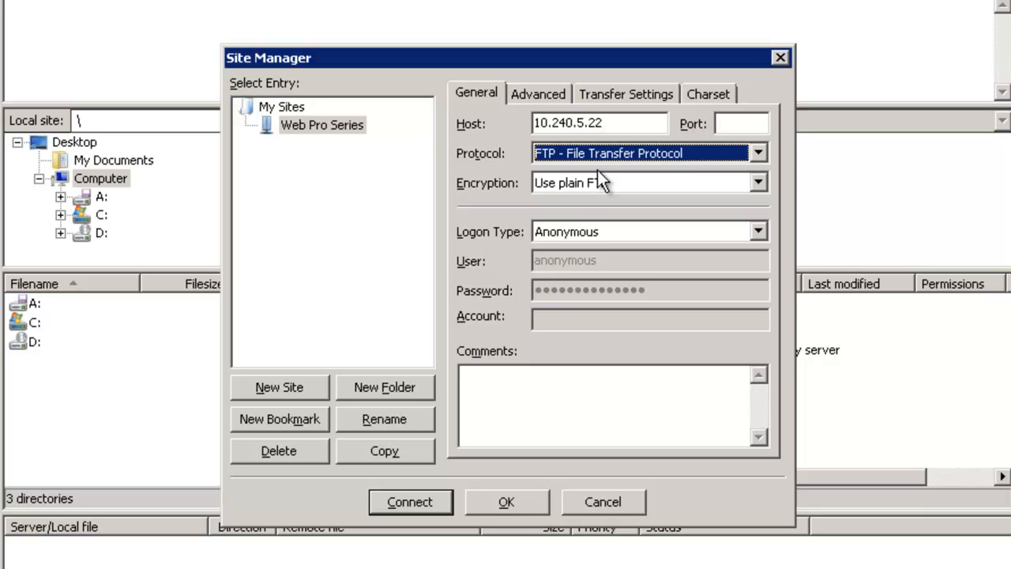
left_click(758, 149)
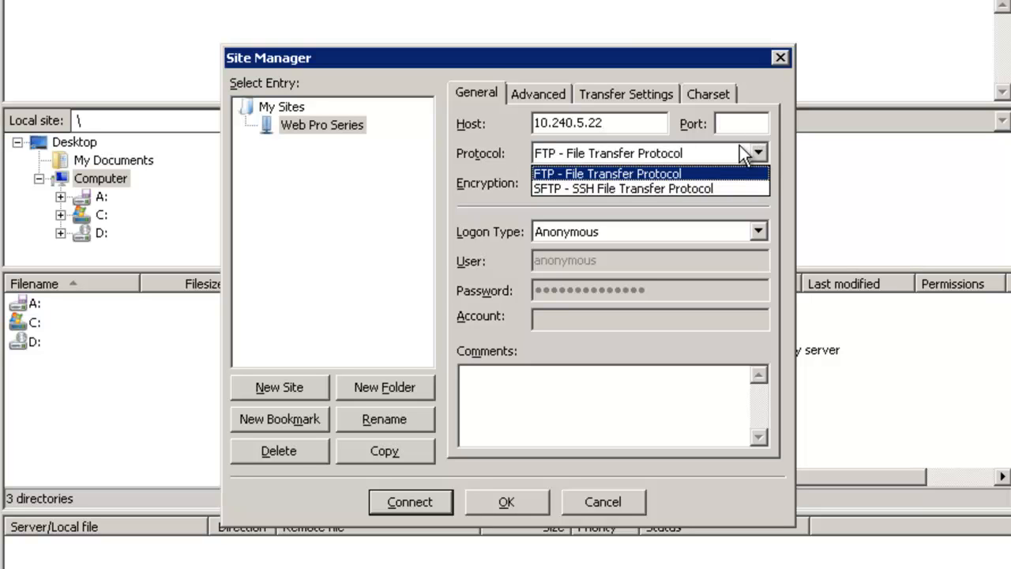
left_click(571, 175)
left_click(605, 188)
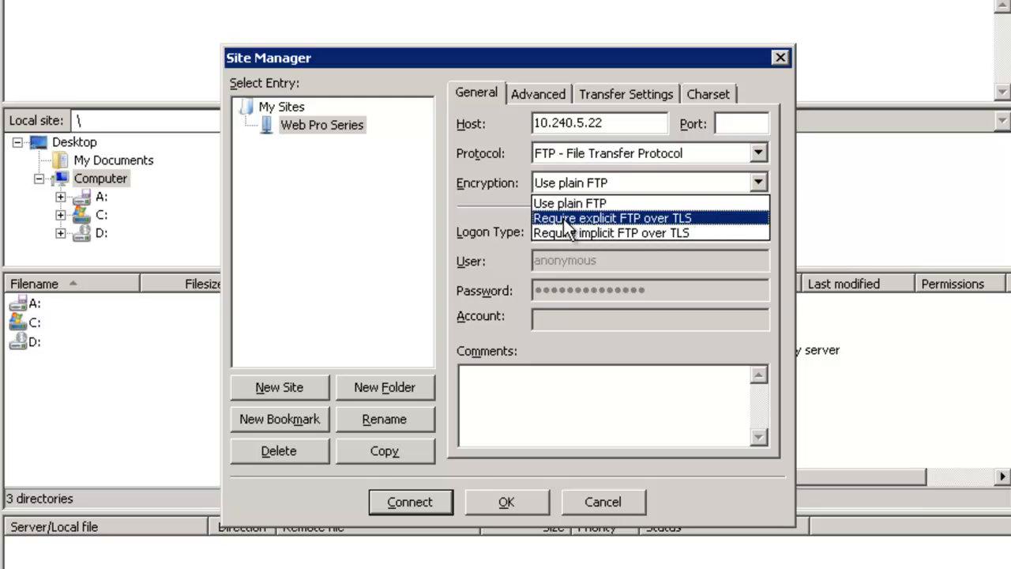
left_click(656, 217)
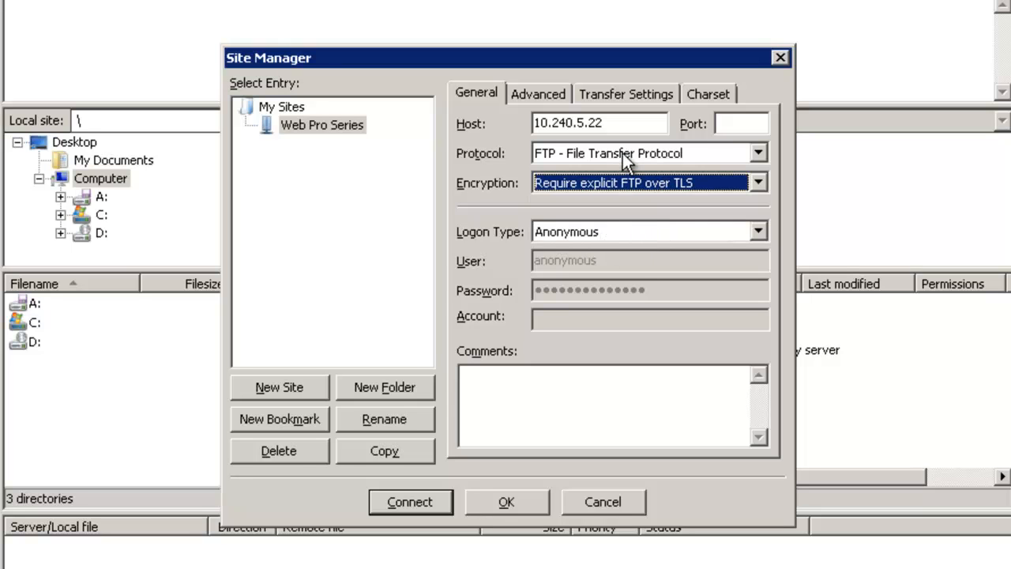
left_click(759, 183)
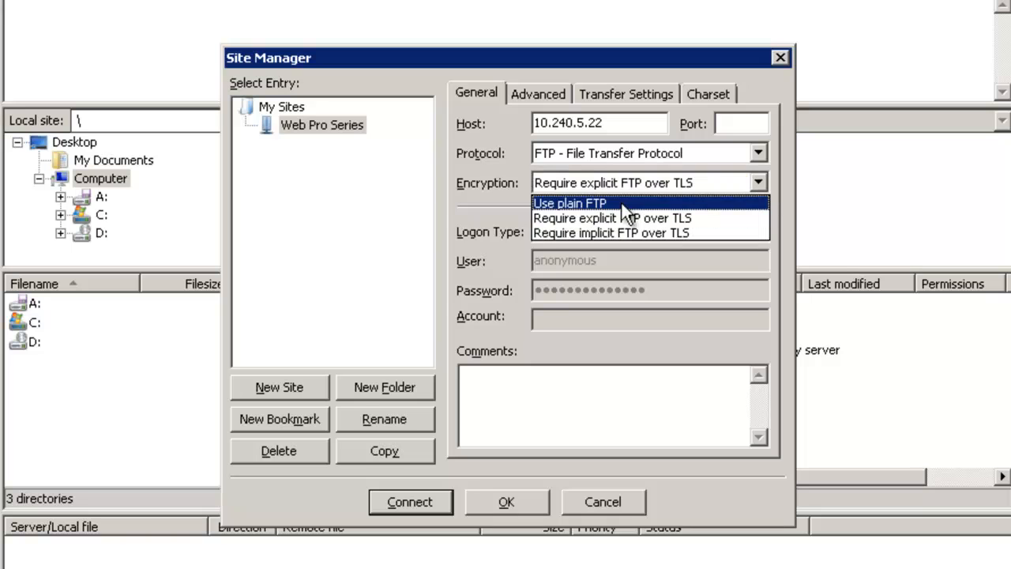
left_click(598, 203)
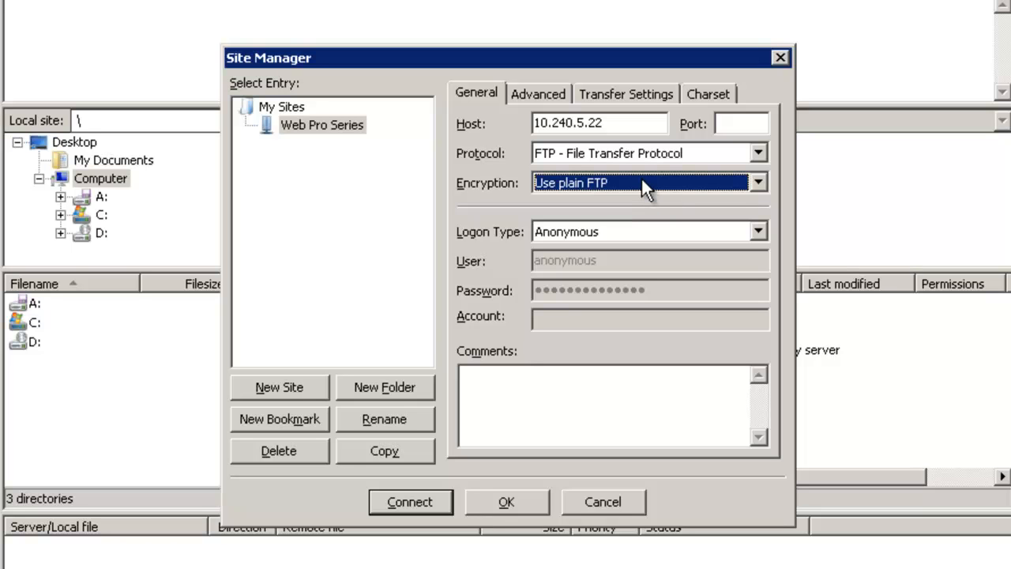
left_click(642, 181)
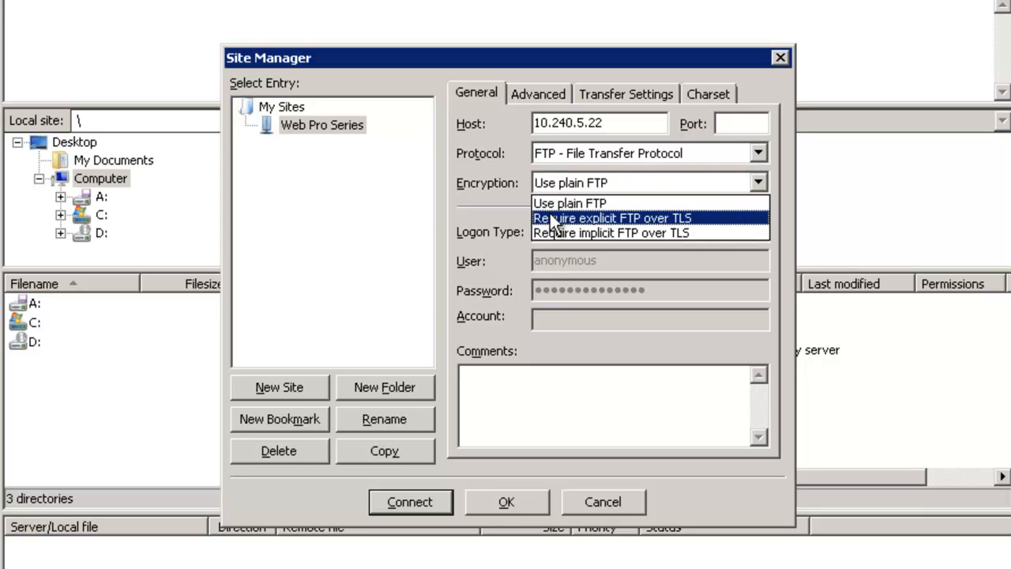
left_click(709, 216)
Choose Normal logon and enter the FTP user's name and password
left_click(617, 234)
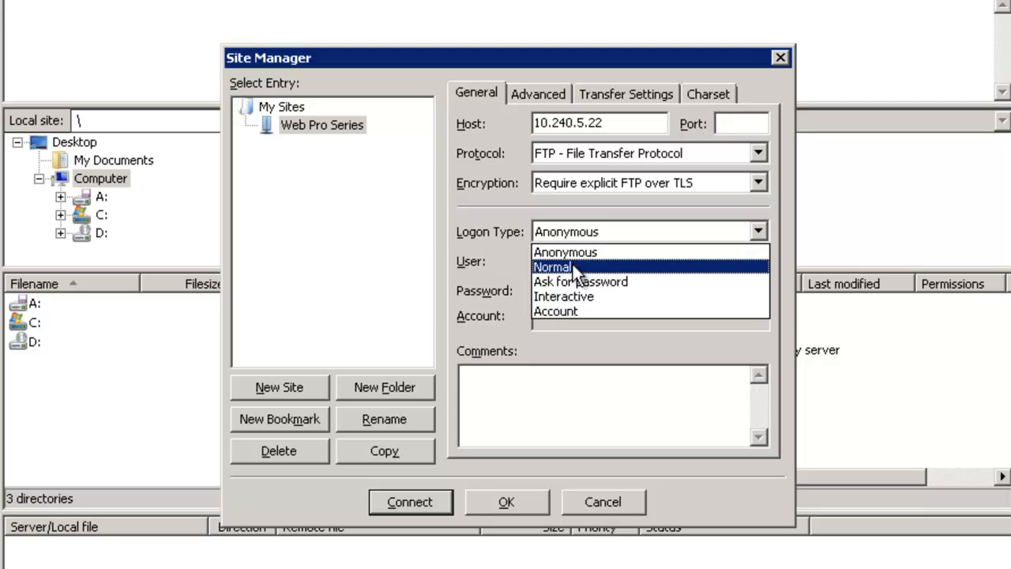
left_click(574, 264)
key("Tab")
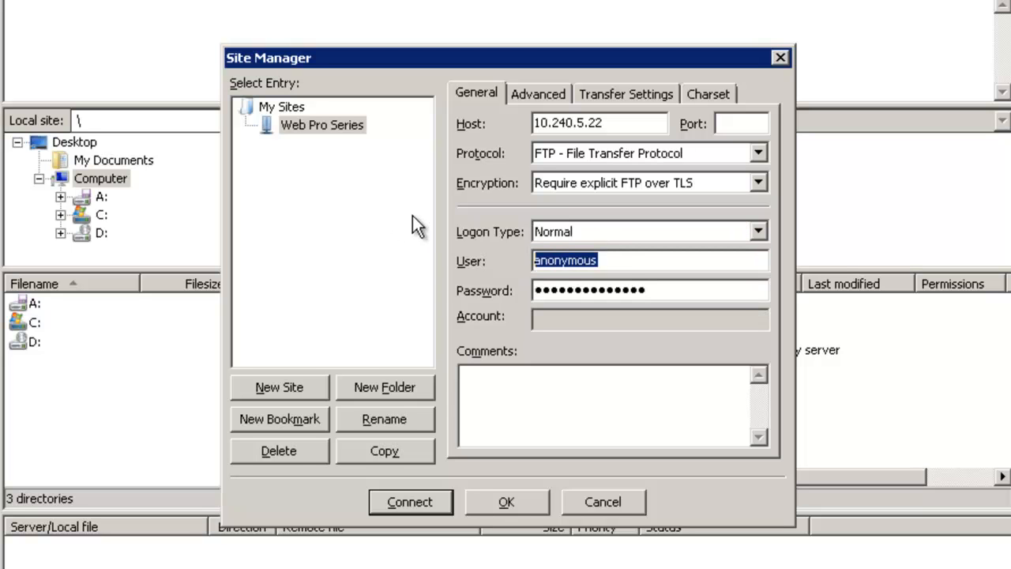
type("scott")
key("Tab")
type("•••••")
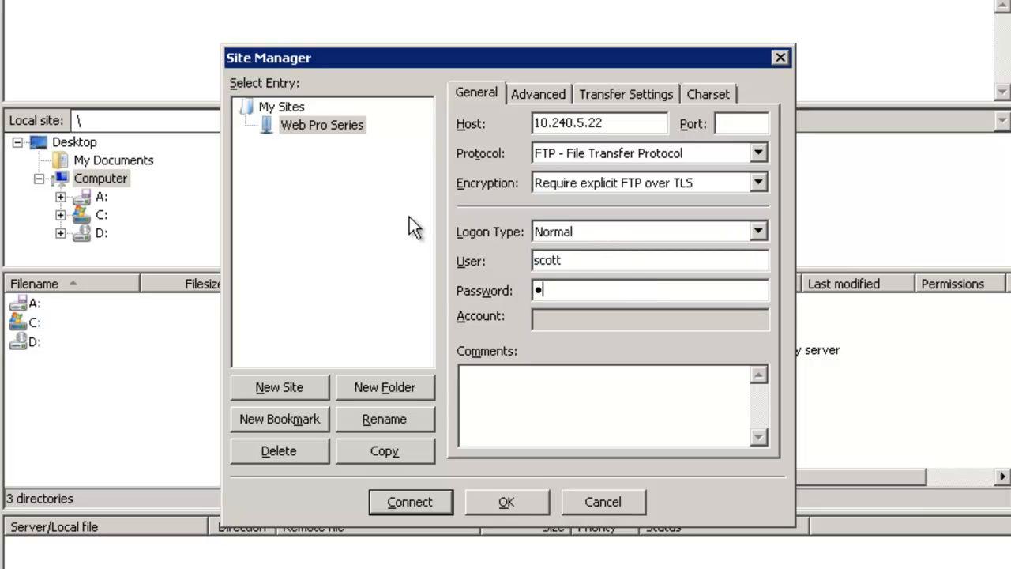
type("•")
key("shift+Home")
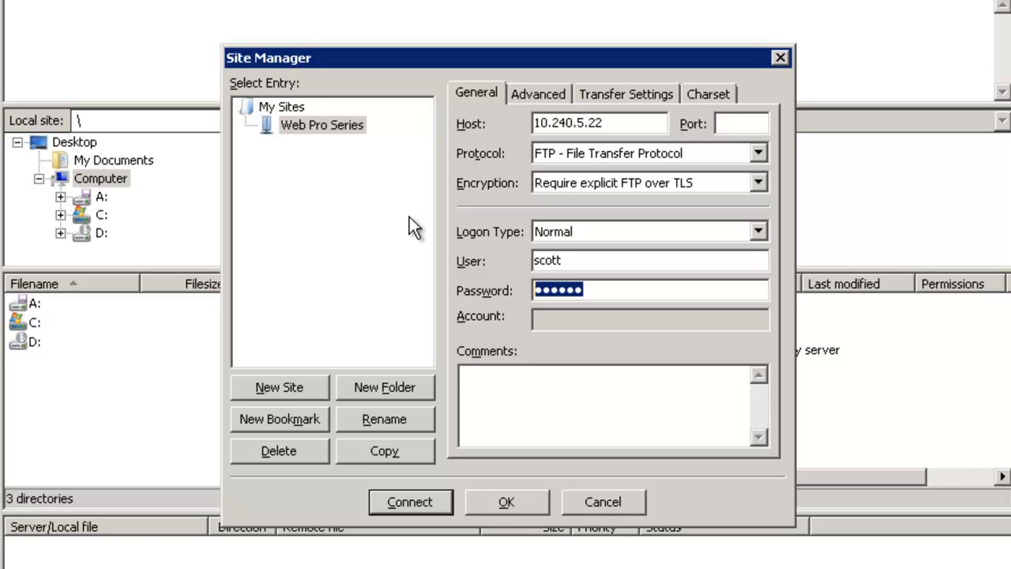
type("•••••••")
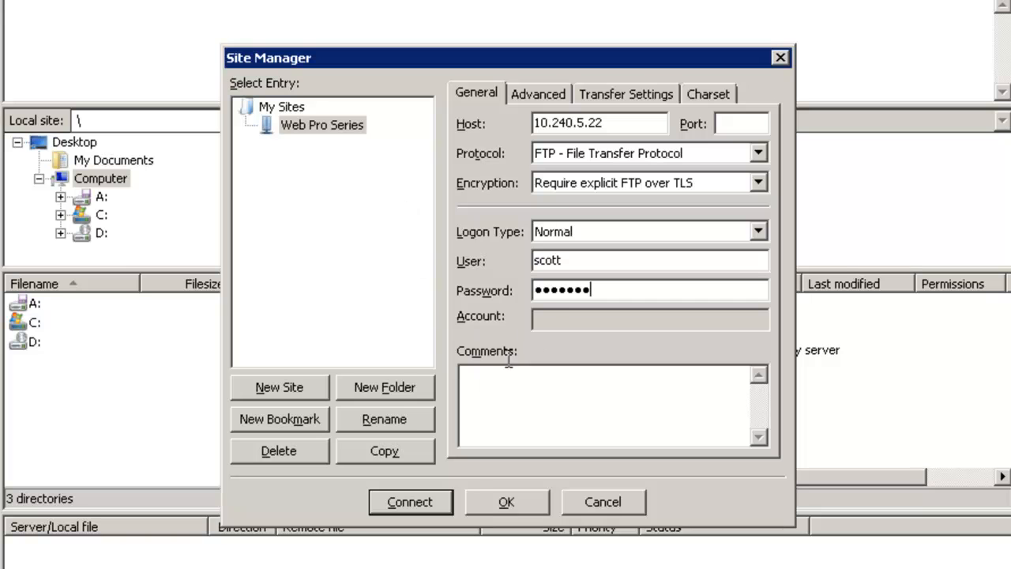
Connect to Web Pro Series, always trusting the server's unknown certificate
left_click(414, 503)
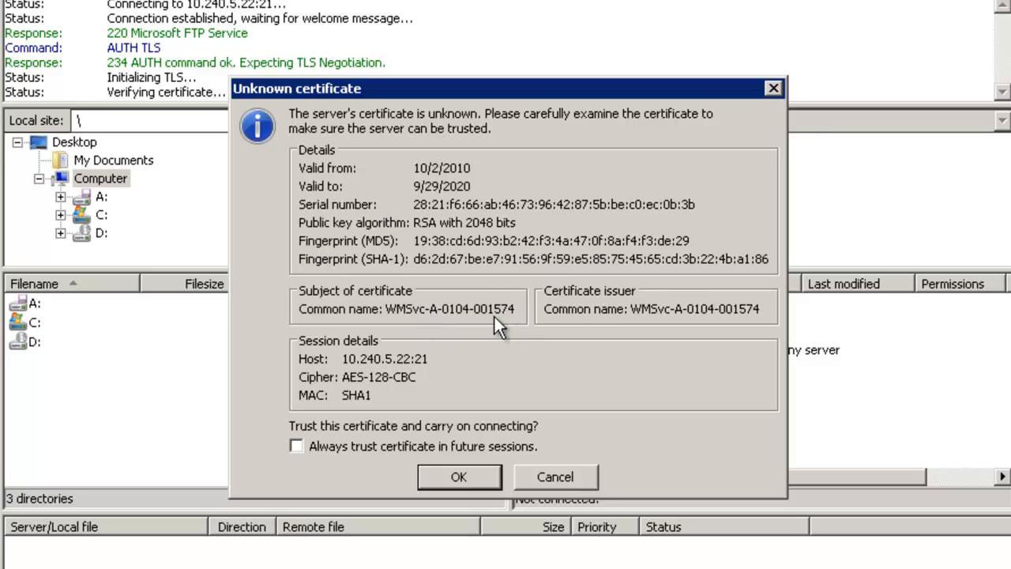
left_click(365, 446)
left_click(459, 477)
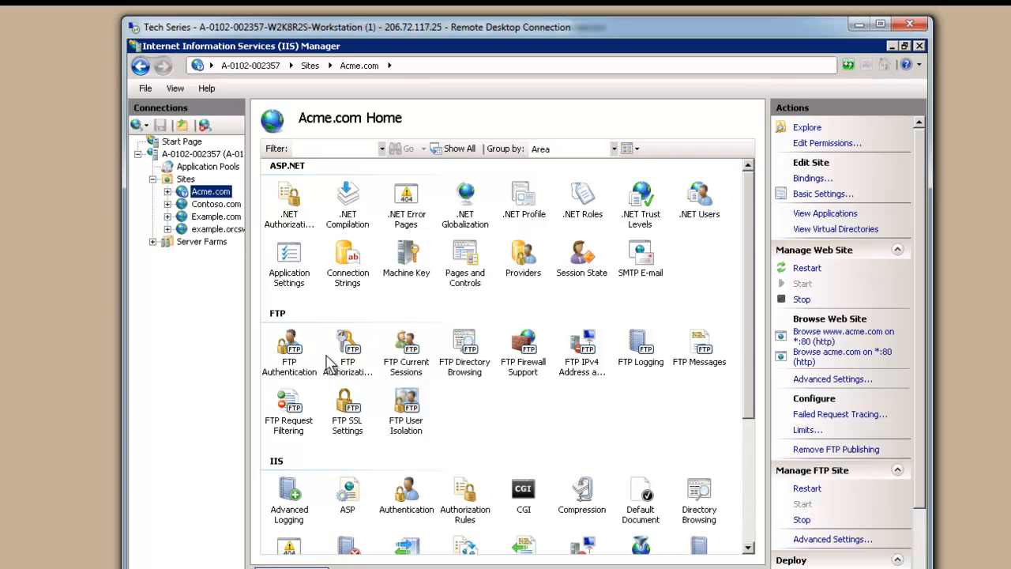
Open Acme.com's FTP Authentication and remove the IisManagerAuth custom provider
left_click(291, 351)
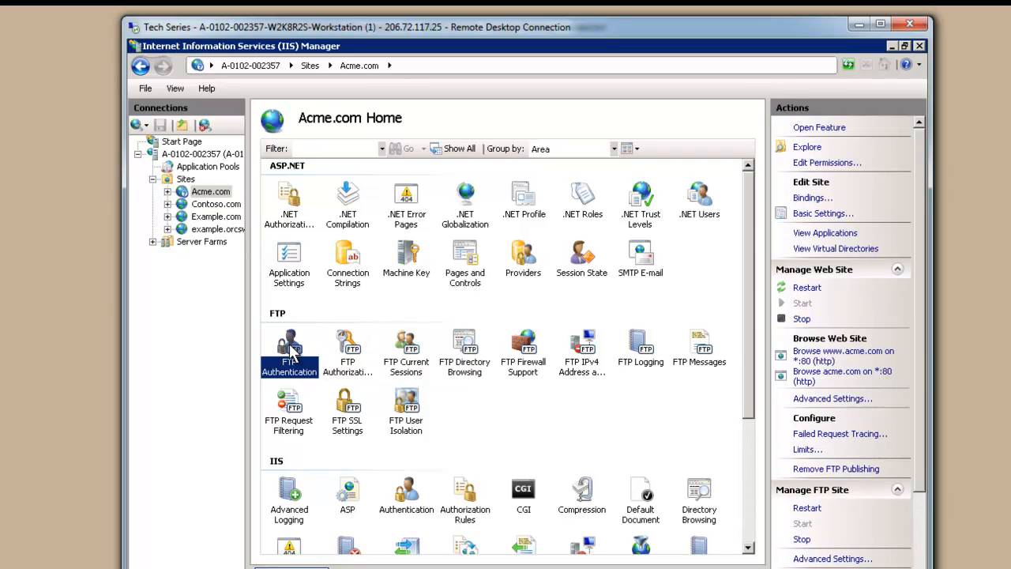
double_click(290, 351)
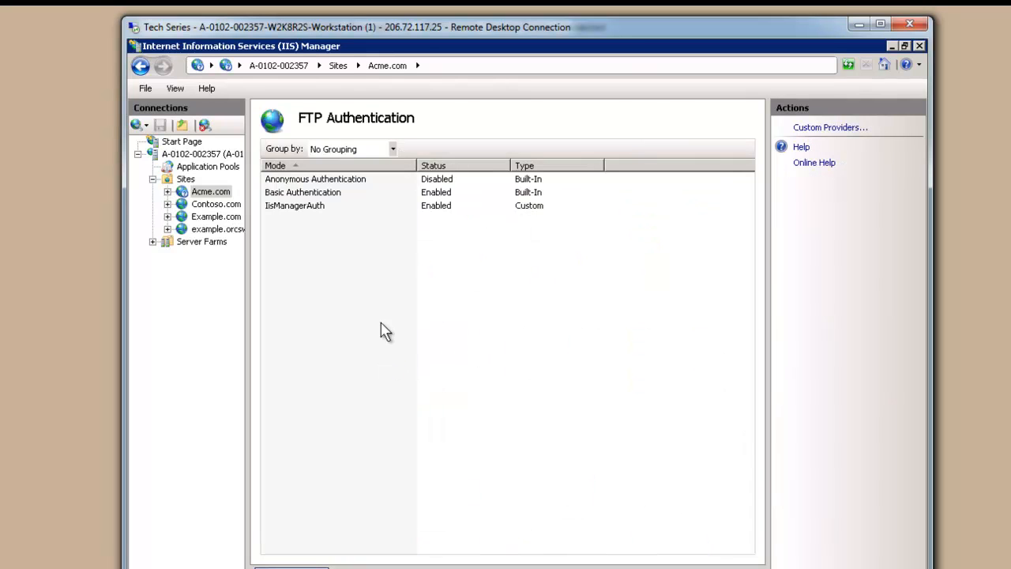
left_click(306, 186)
left_click(306, 192)
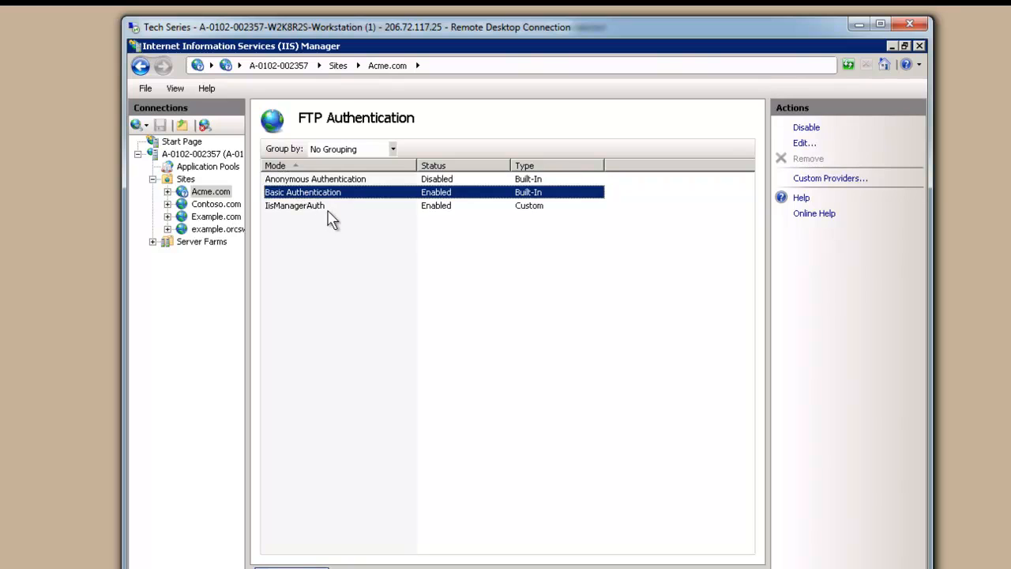
left_click(366, 206)
left_click(807, 143)
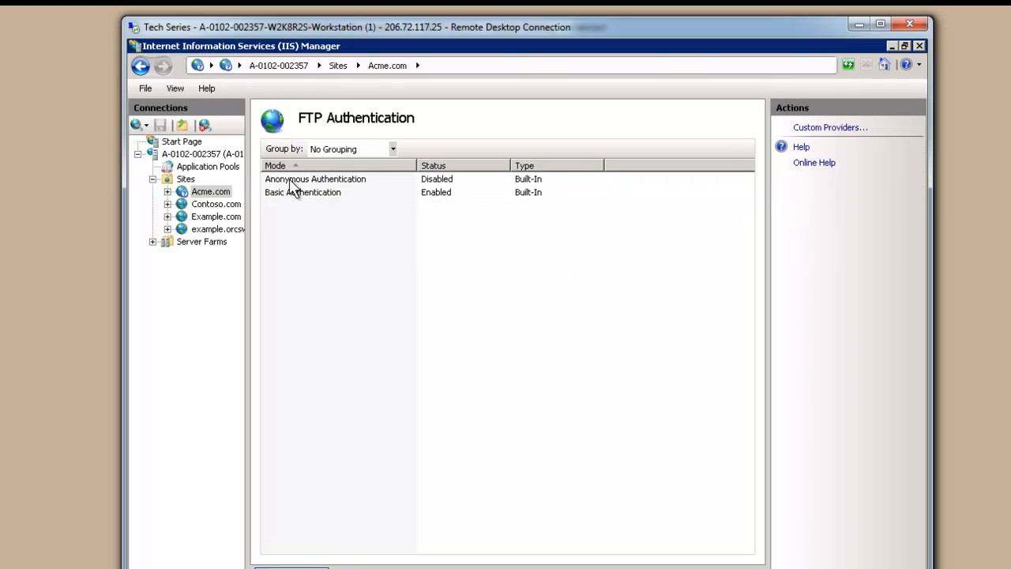
Check the Custom Providers list without changes, then return to the Acme.com Home page
left_click(828, 128)
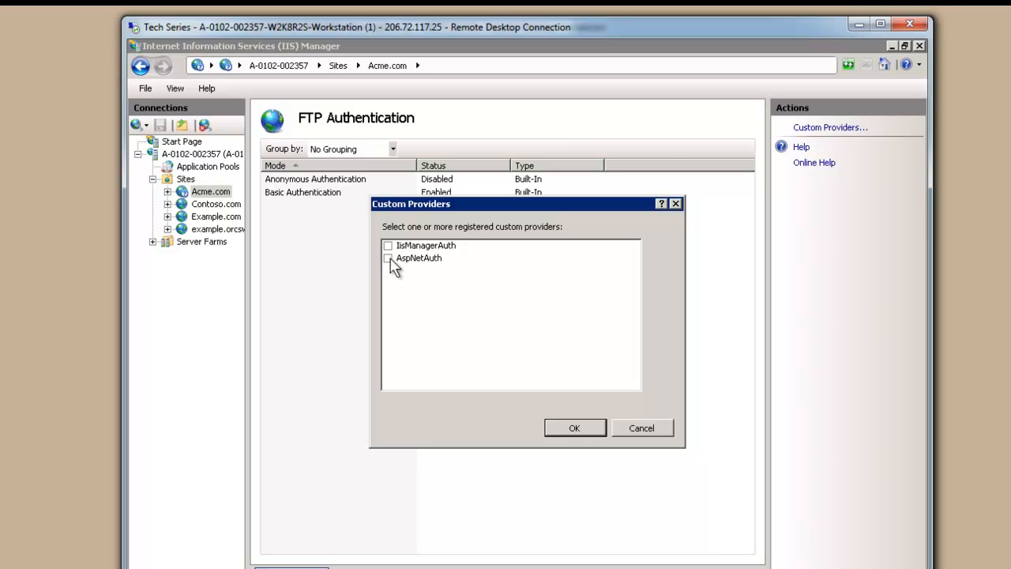
left_click(653, 428)
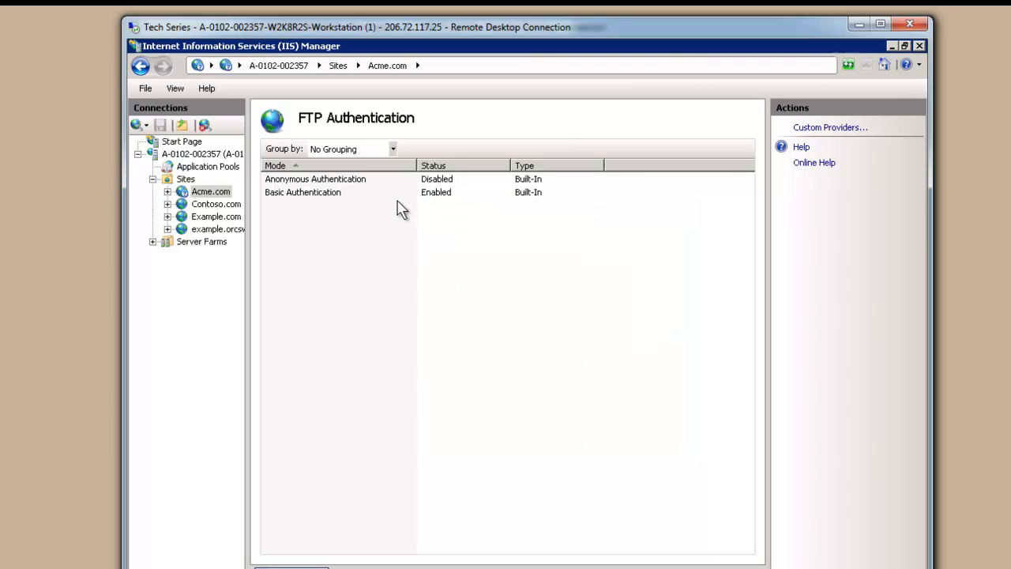
left_click(300, 194)
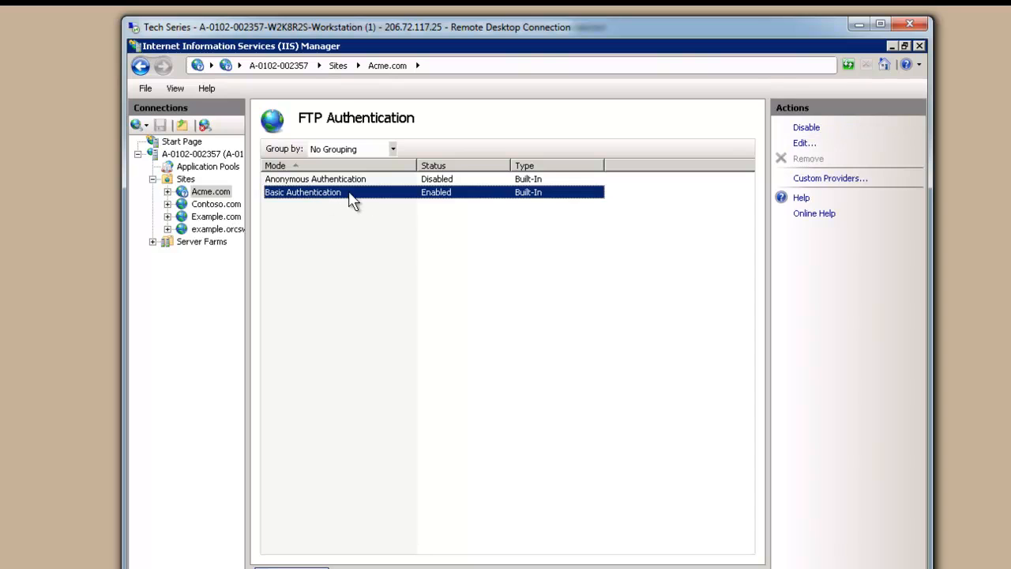
left_click(208, 192)
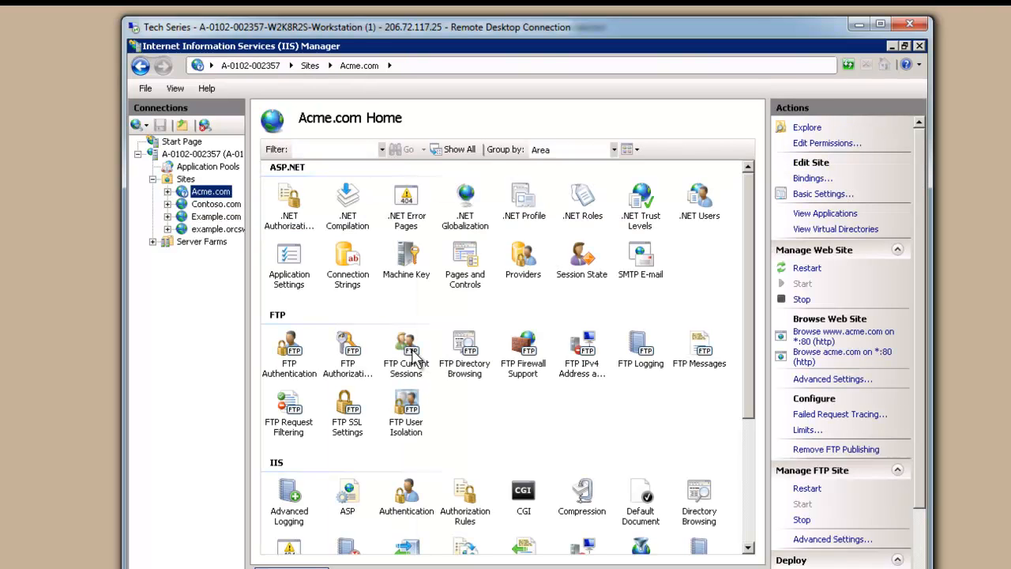
Add an FTP Allow rule giving user designer Read and Write access, then return to Acme.com Home
left_click(350, 356)
double_click(350, 355)
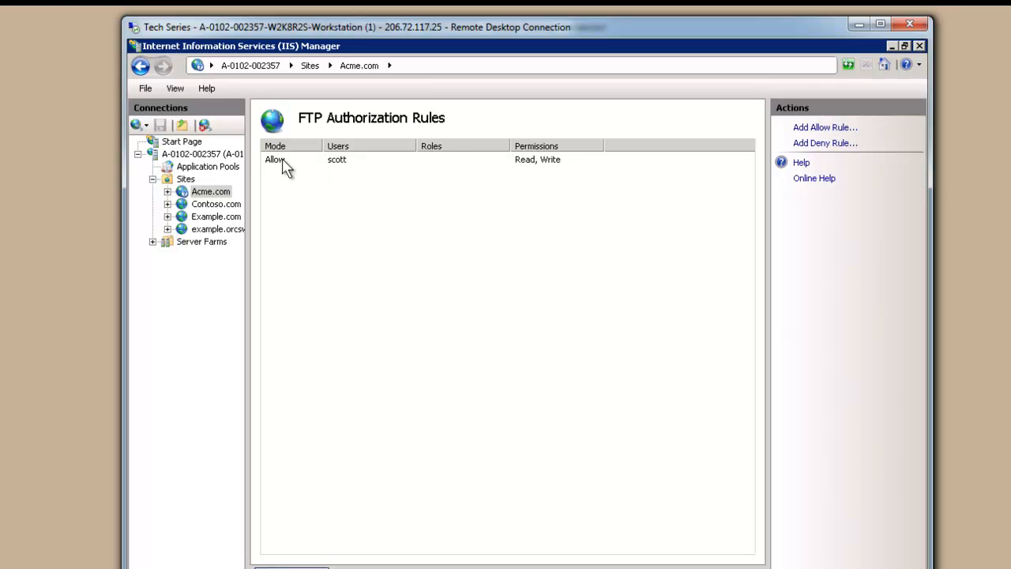
left_click(288, 168)
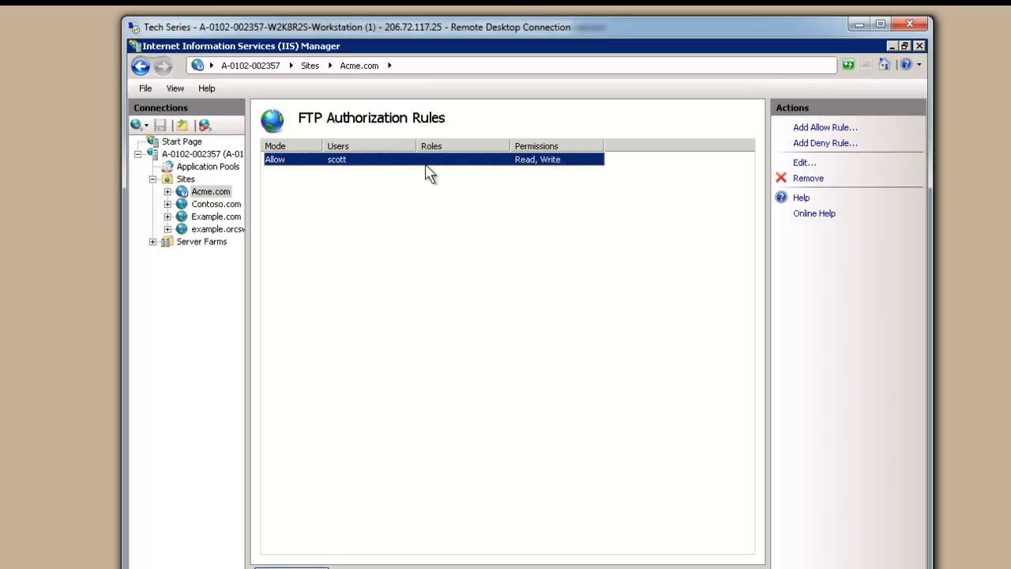
left_click(819, 128)
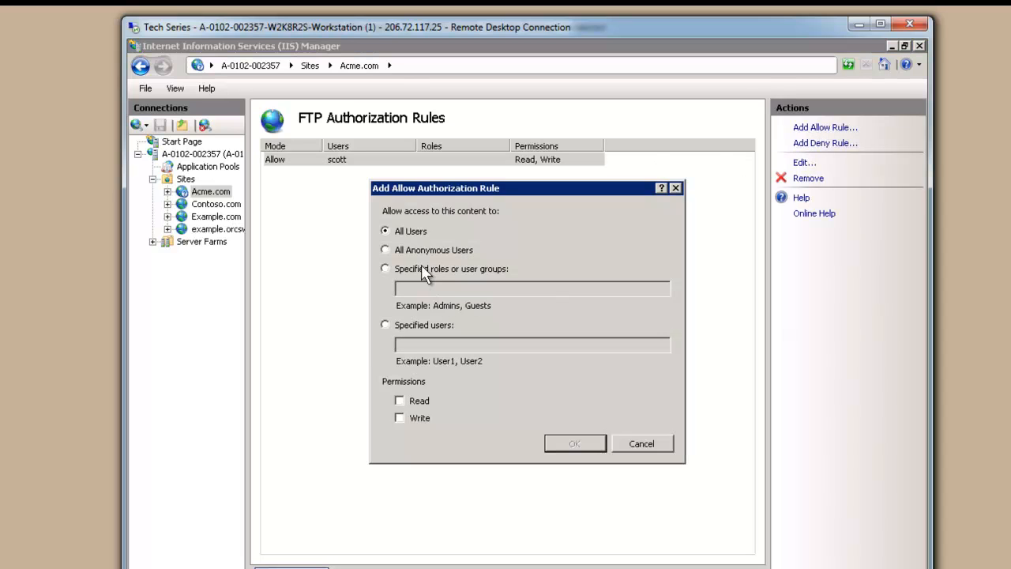
left_click(445, 268)
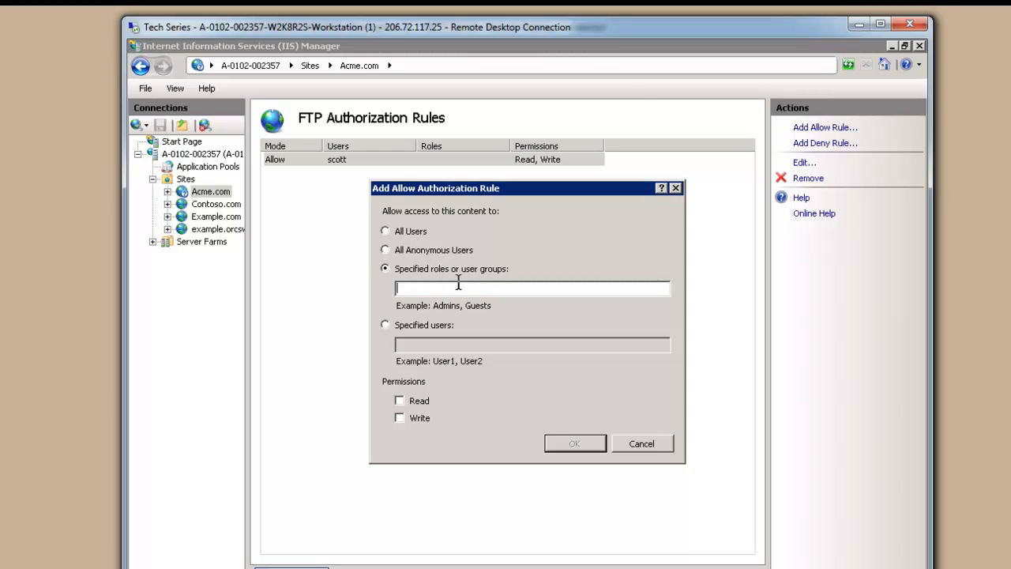
left_click(415, 326)
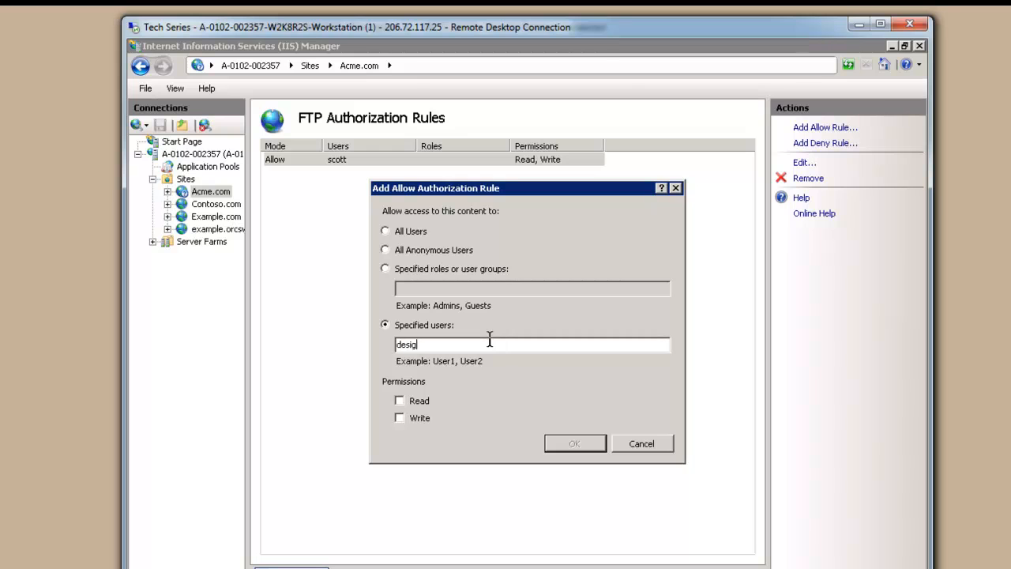
left_click(399, 401)
left_click(575, 444)
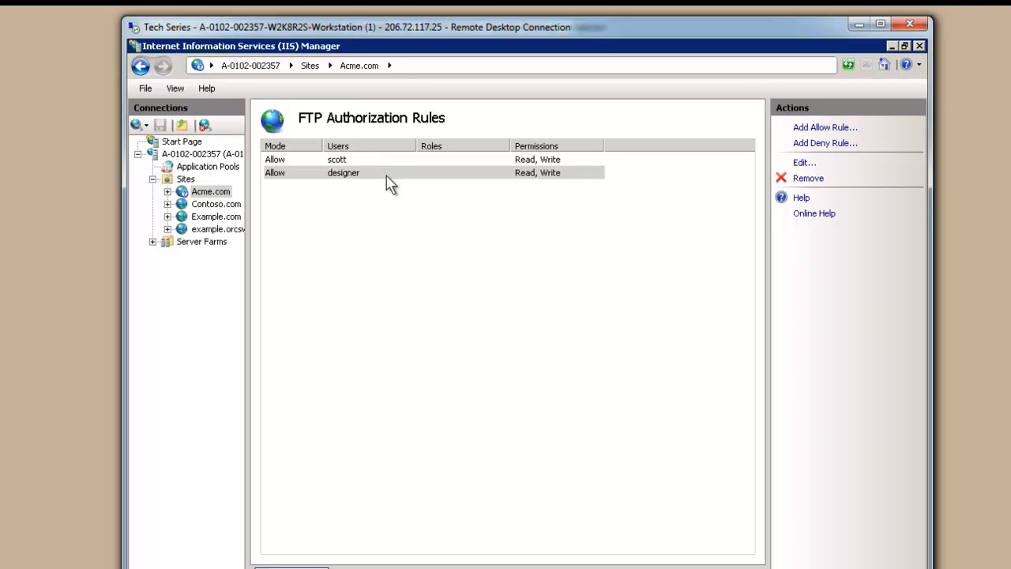
left_click(209, 192)
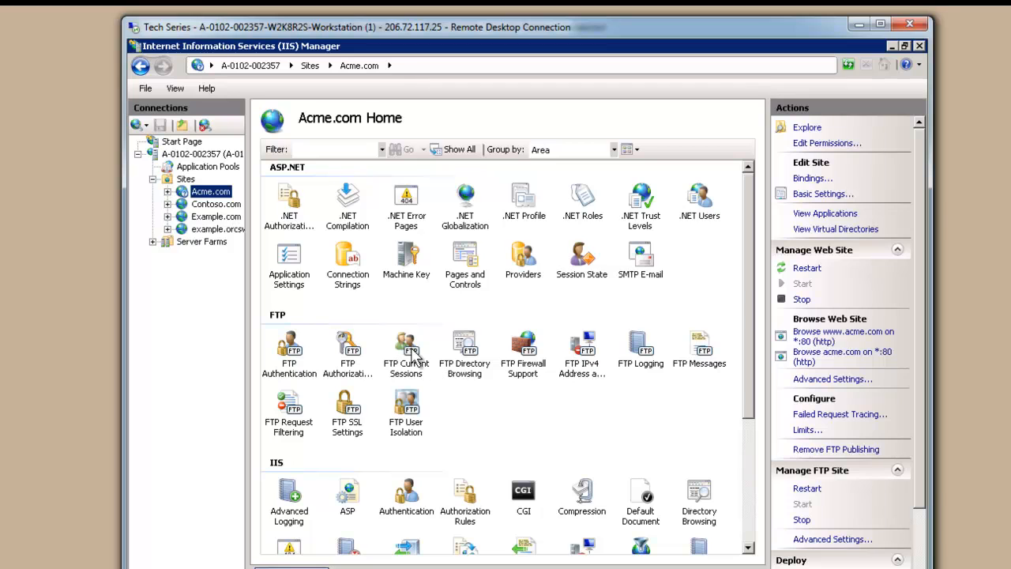
double_click(413, 356)
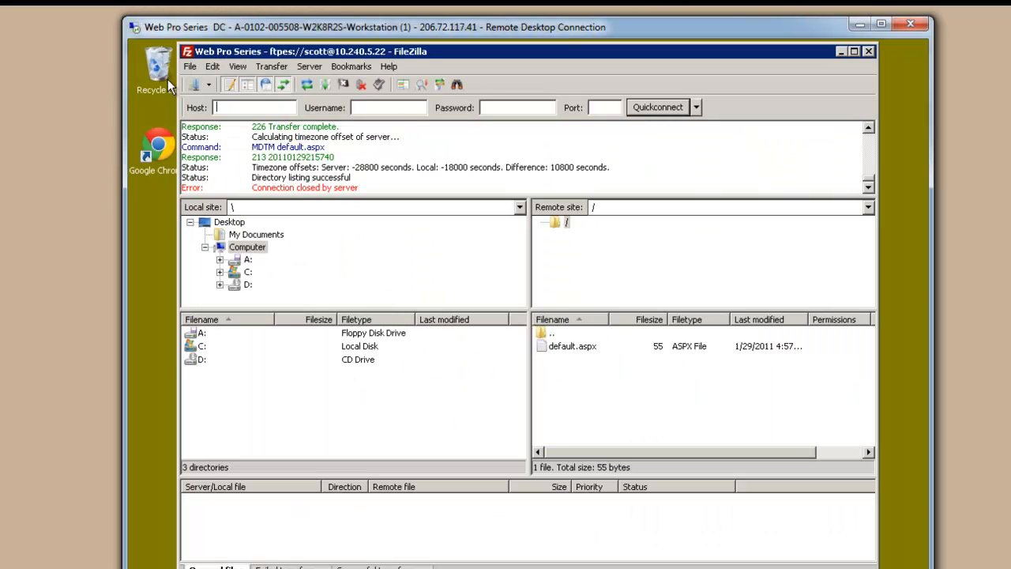
left_click(196, 82)
left_click(466, 475)
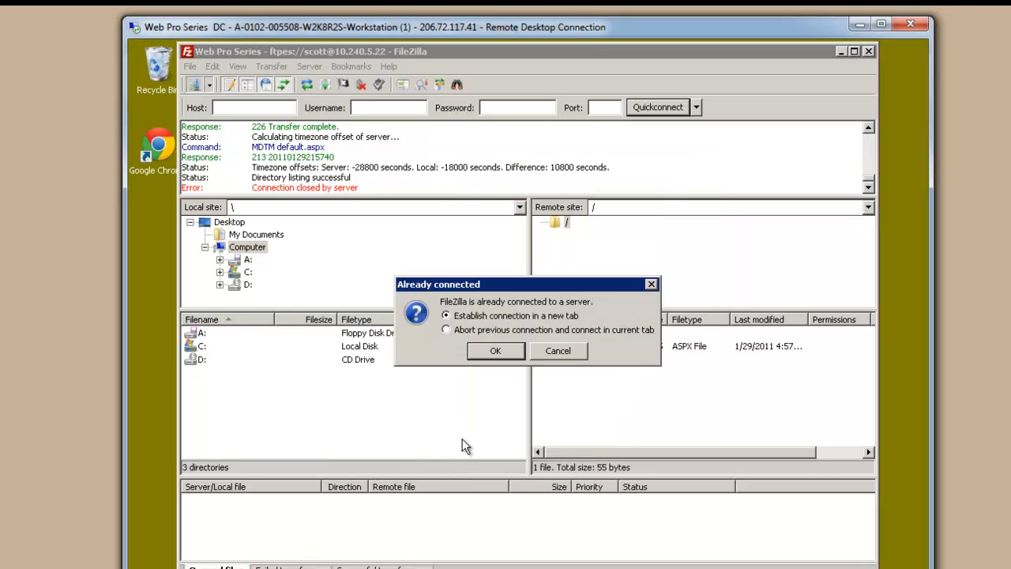
left_click(501, 348)
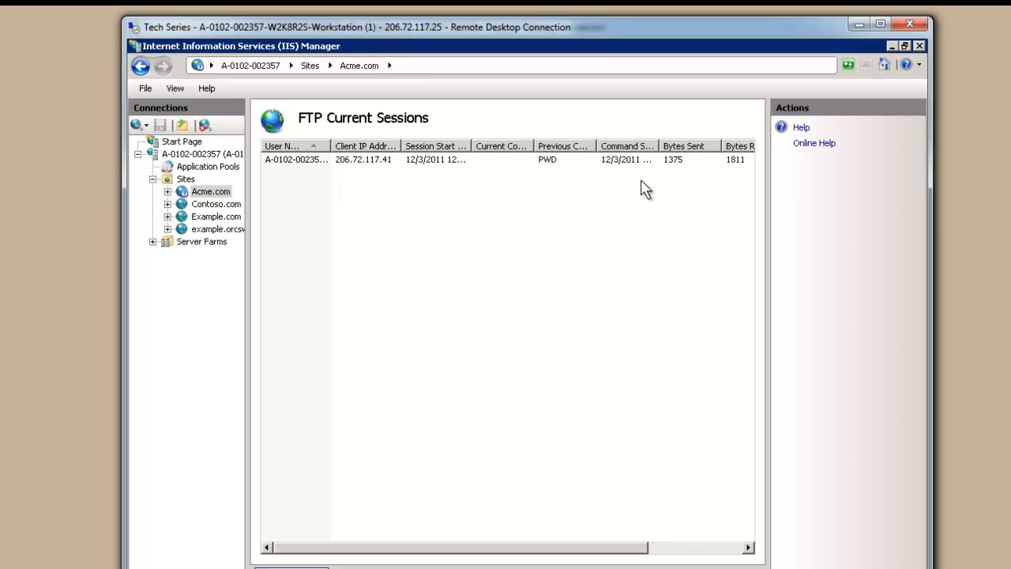
left_click(718, 547)
left_click_drag(714, 551, 425, 551)
left_click(224, 195)
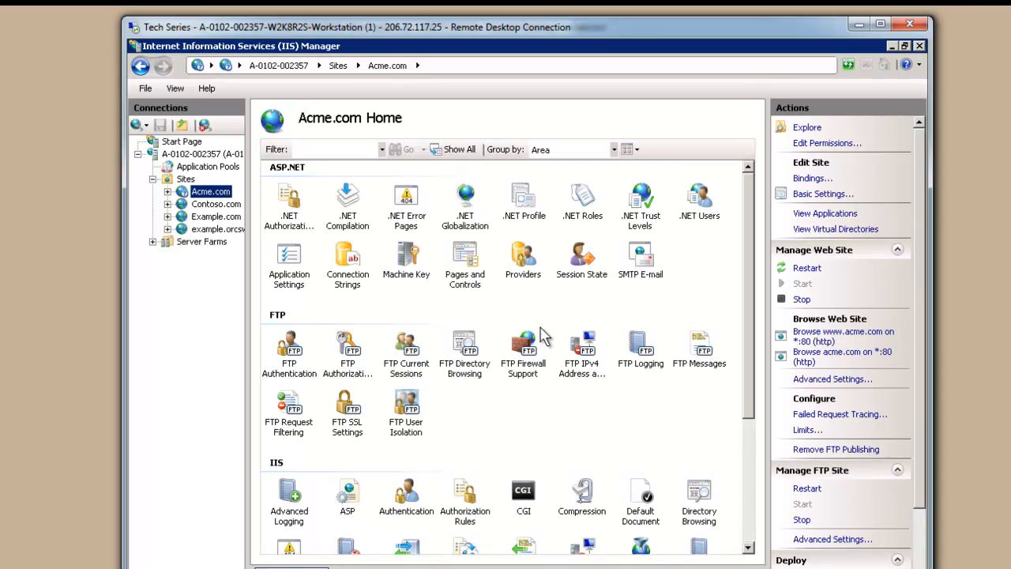
double_click(465, 346)
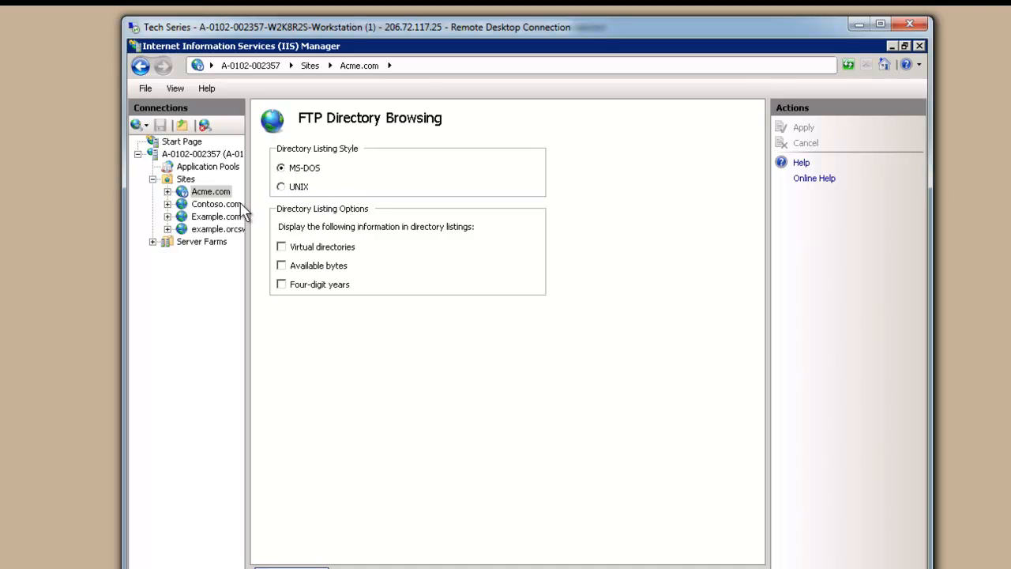
left_click(217, 193)
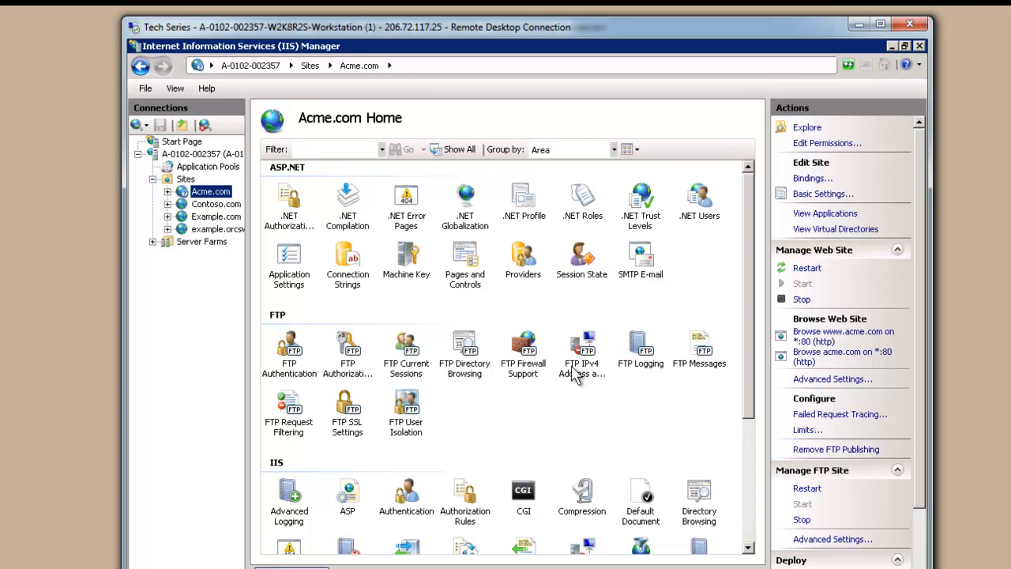
left_click(531, 354)
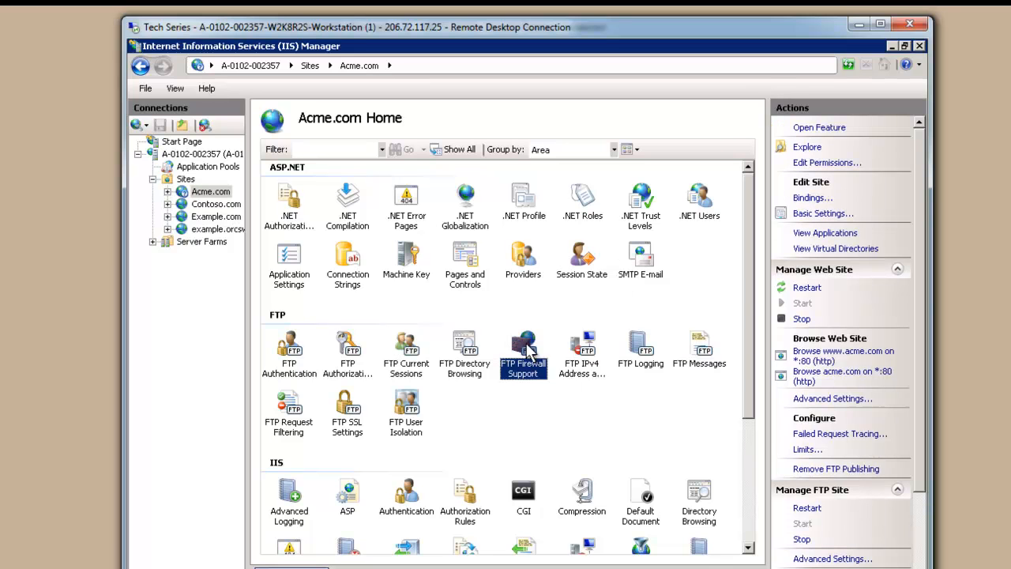
left_click(592, 362)
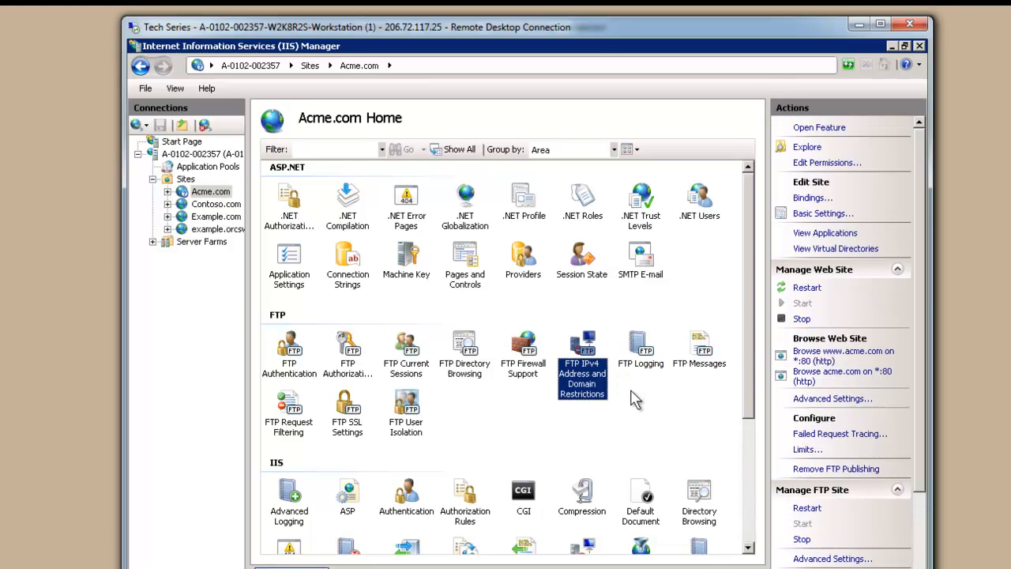
double_click(589, 357)
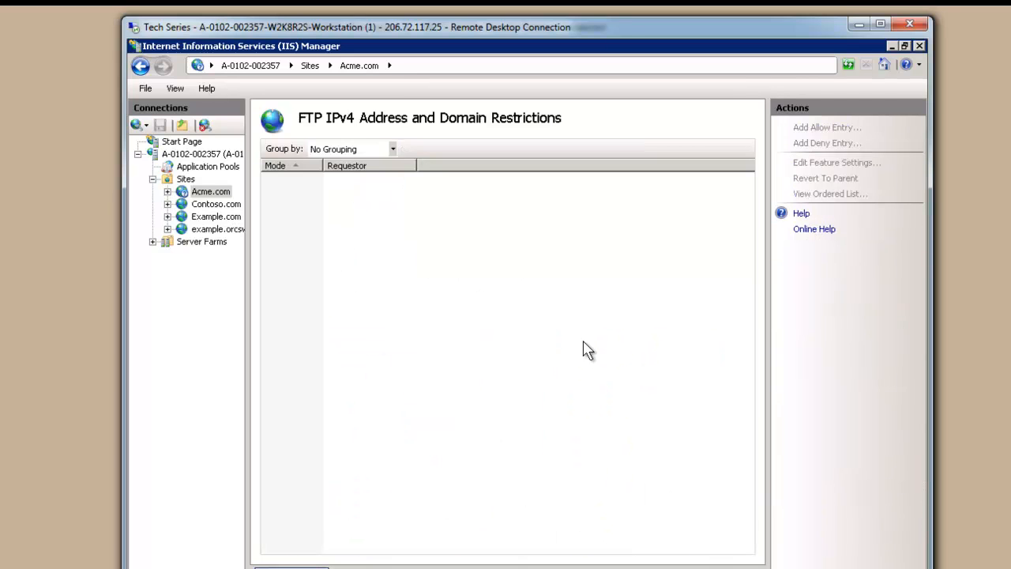
left_click(824, 127)
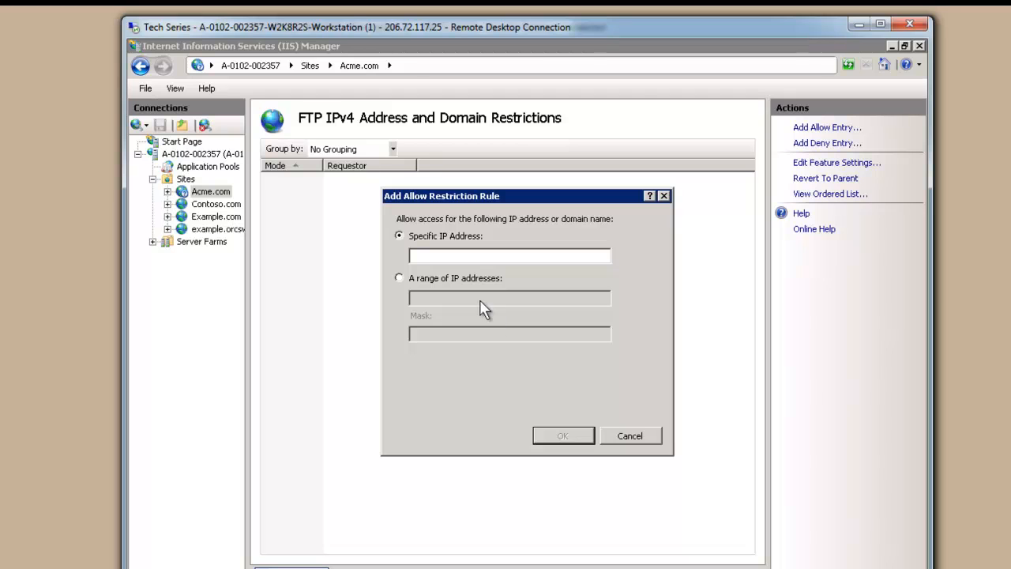
left_click(637, 426)
left_click(225, 192)
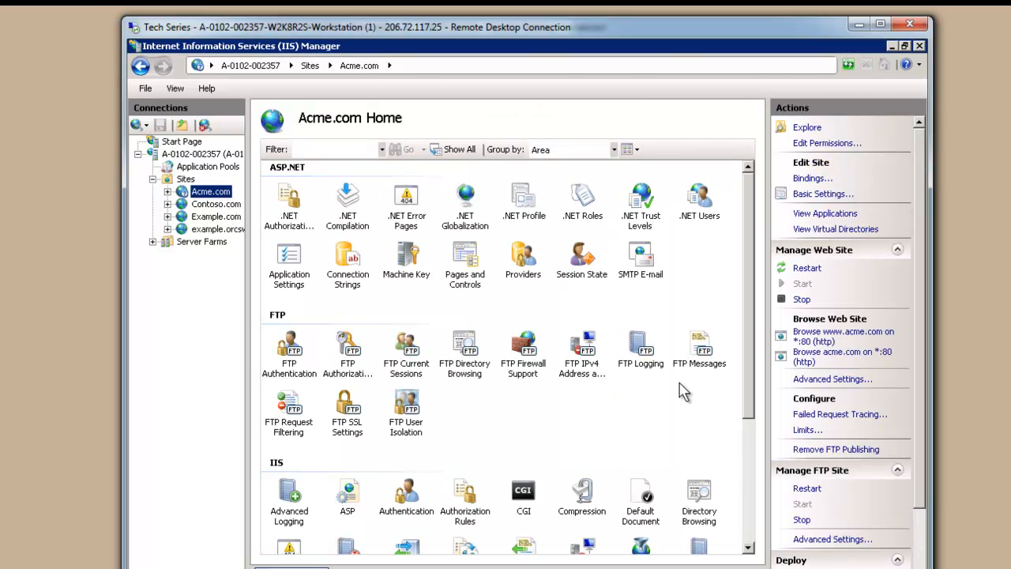
In FTP Logging, add the W3C fields Bytes Sent, Bytes Received and Time Taken
double_click(641, 348)
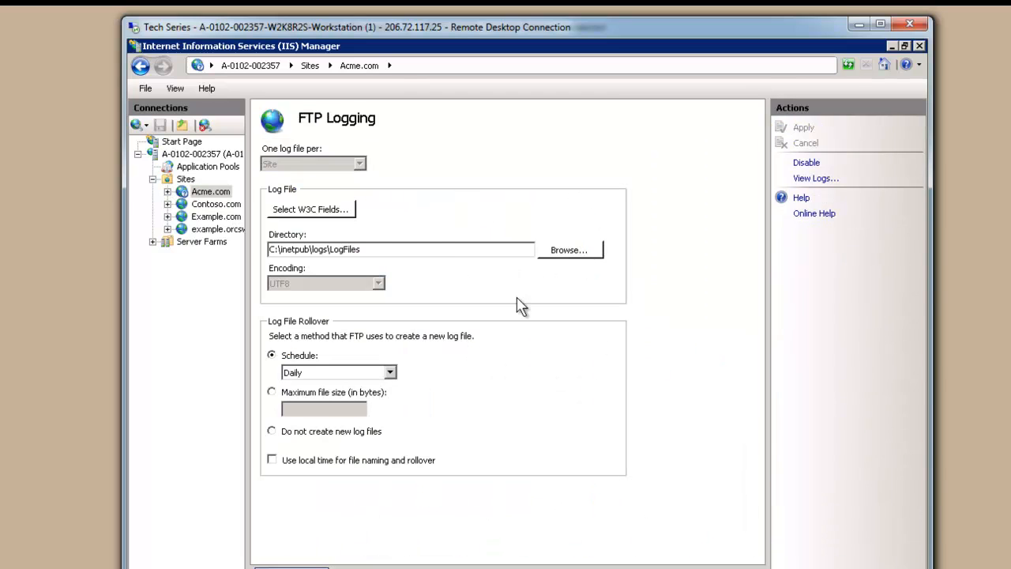
left_click_drag(372, 253, 293, 232)
left_click(304, 209)
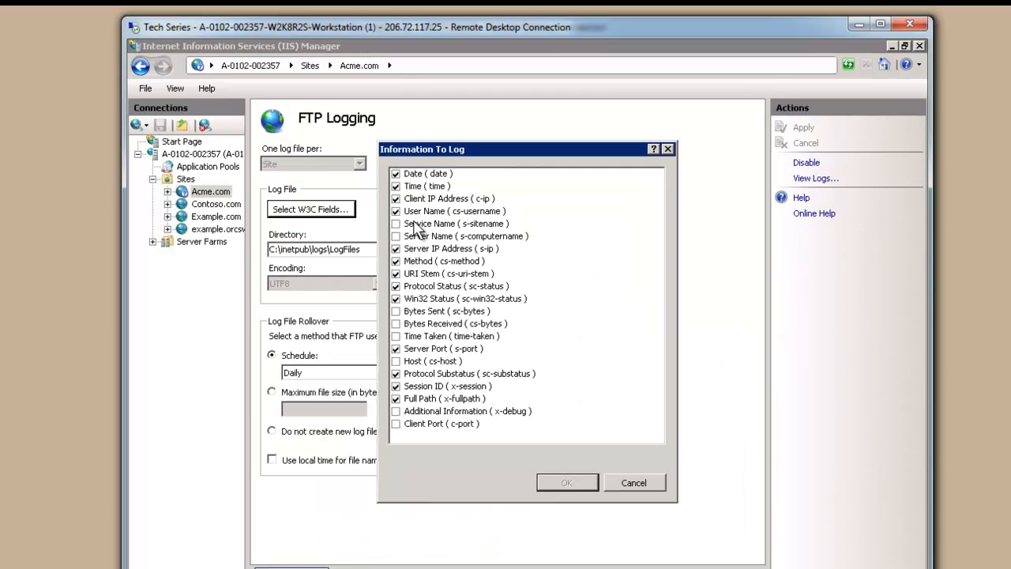
left_click(400, 312)
left_click(397, 324)
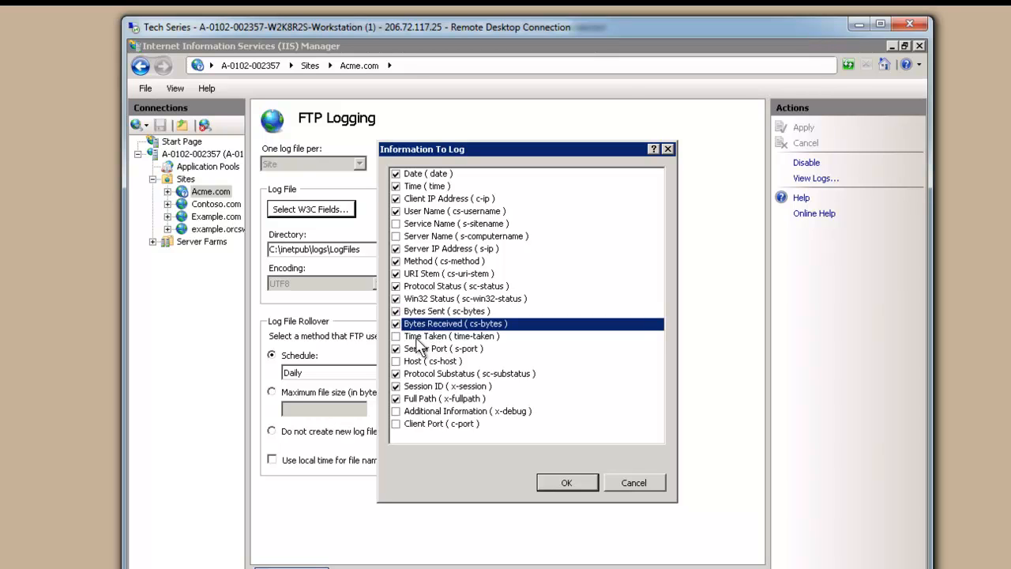
left_click(397, 337)
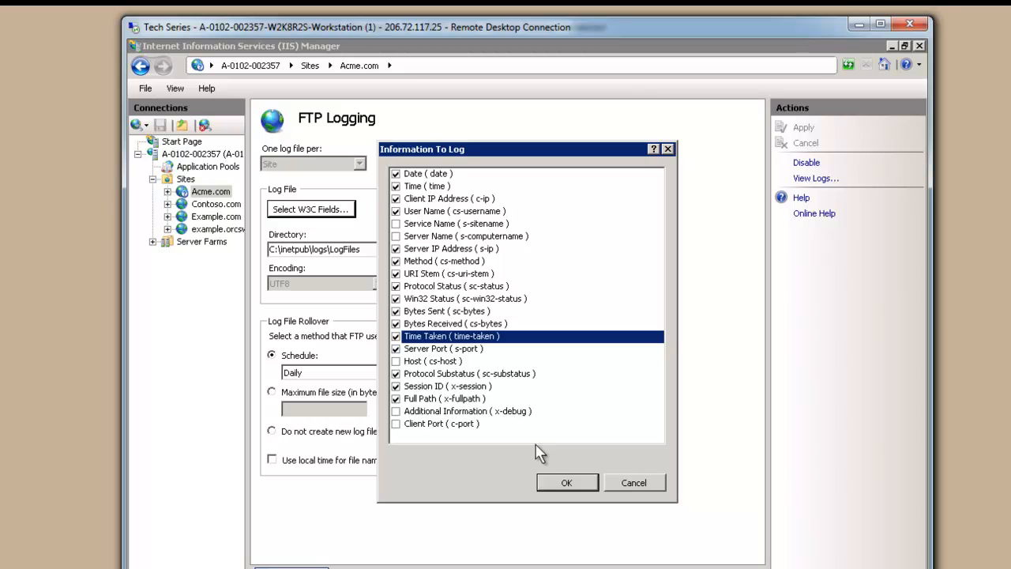
left_click(584, 484)
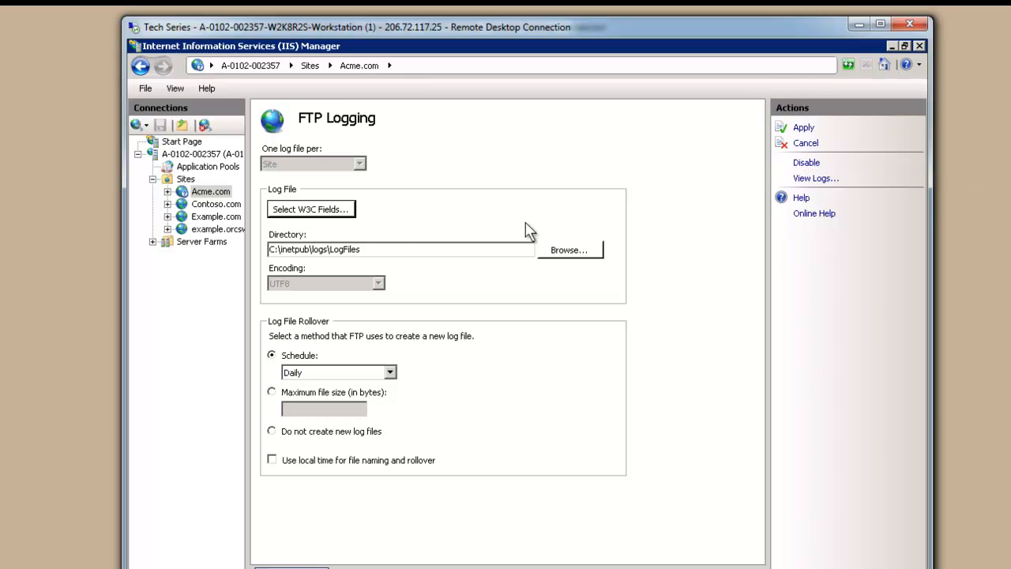
Leave the FTP Logging page and save the logging changes
left_click(379, 251)
left_click_drag(296, 257, 243, 267)
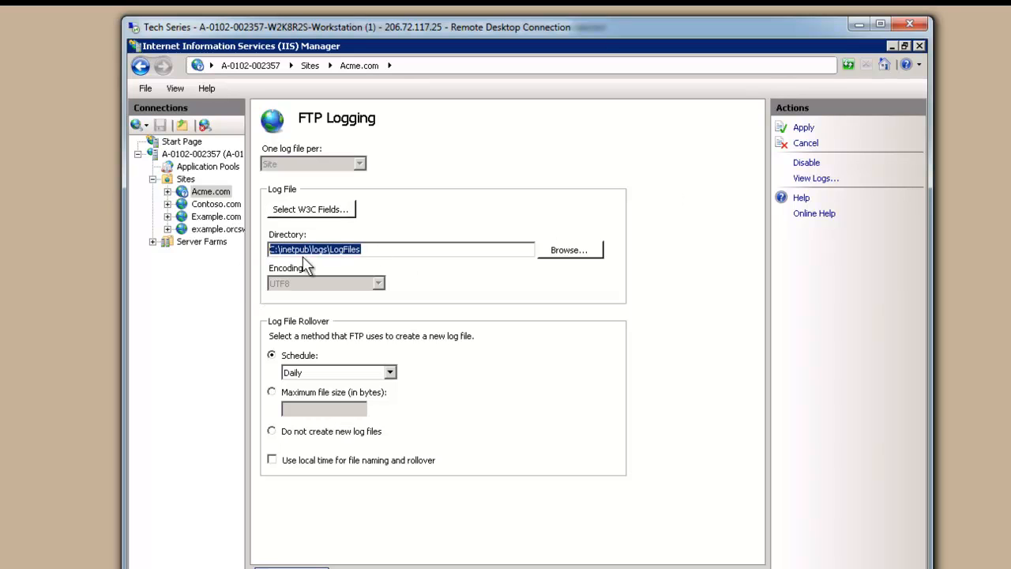
left_click(381, 252)
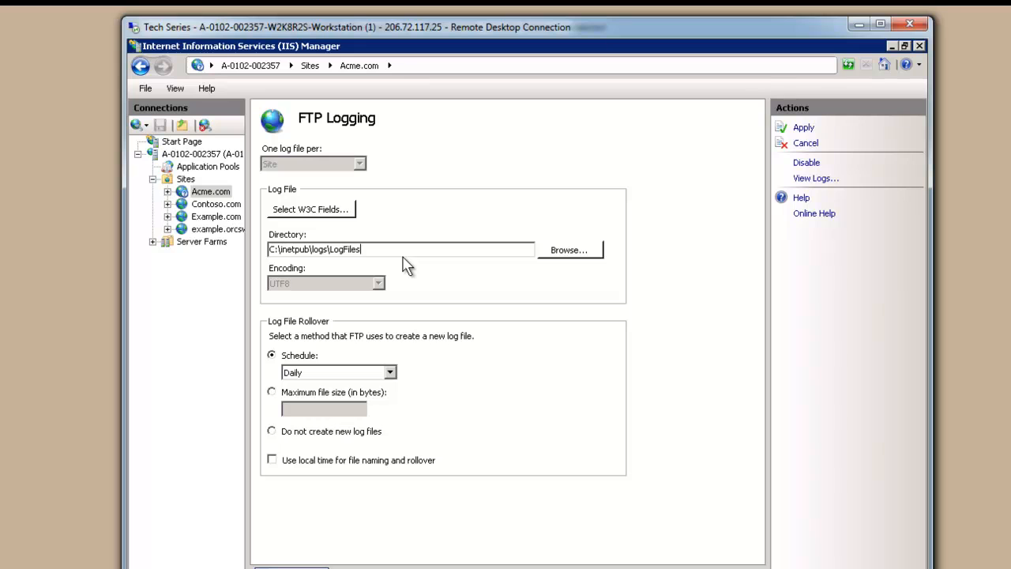
left_click(216, 216)
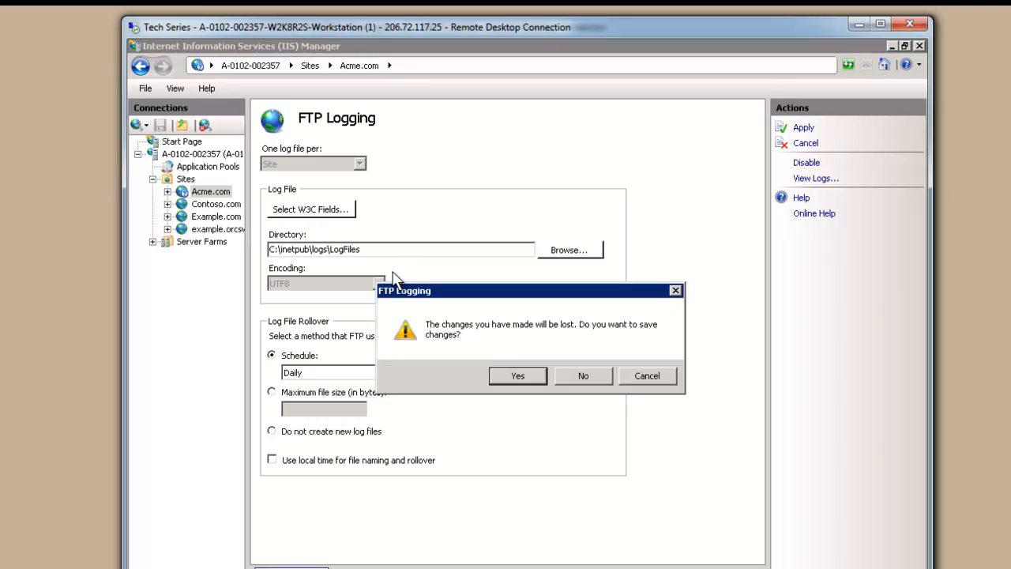
left_click(527, 376)
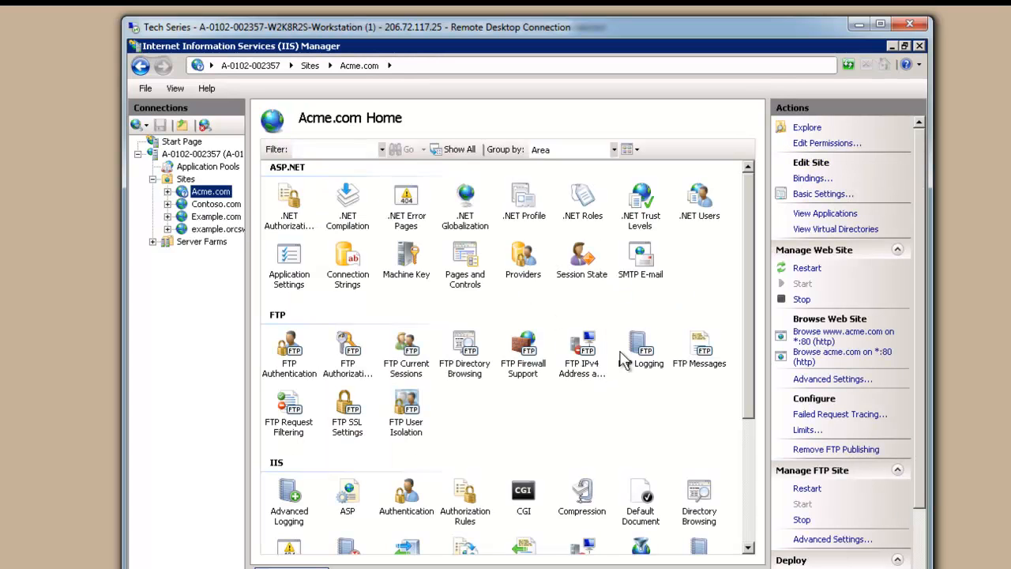
Look over FTP Messages, then Request Filtering's file extensions and hidden segments like _vti_bin, adding nothing
double_click(700, 353)
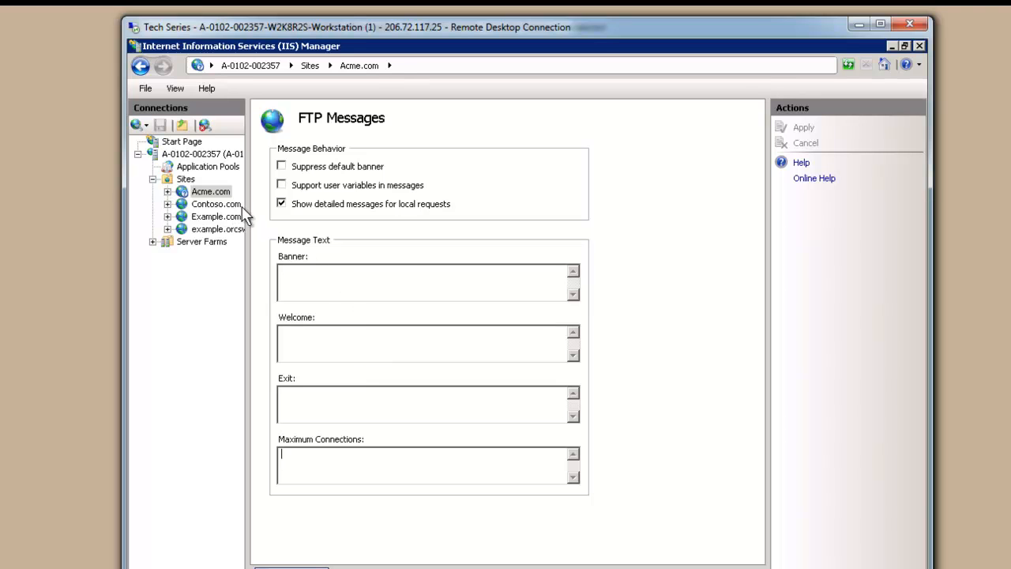
left_click(207, 192)
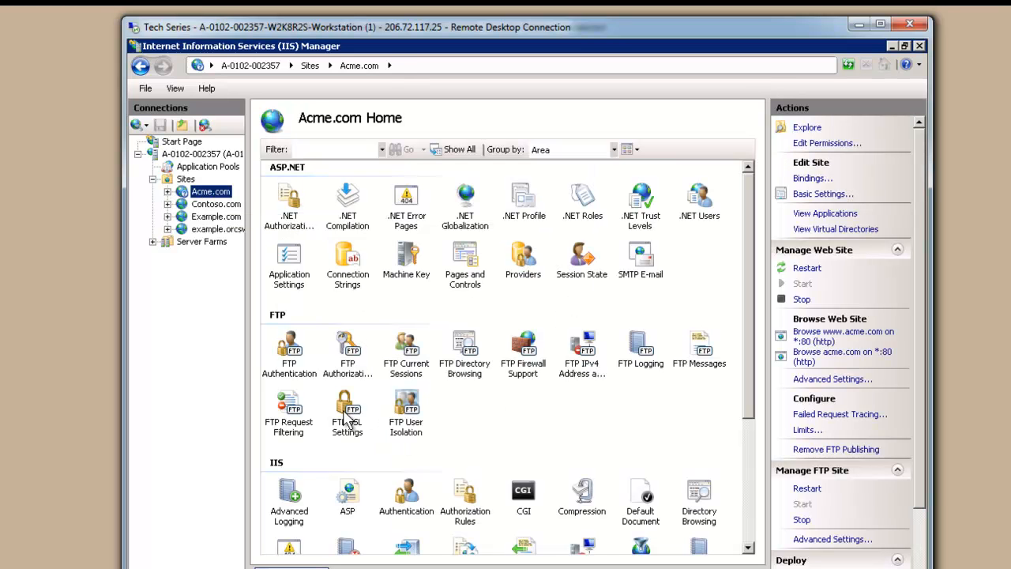
double_click(289, 408)
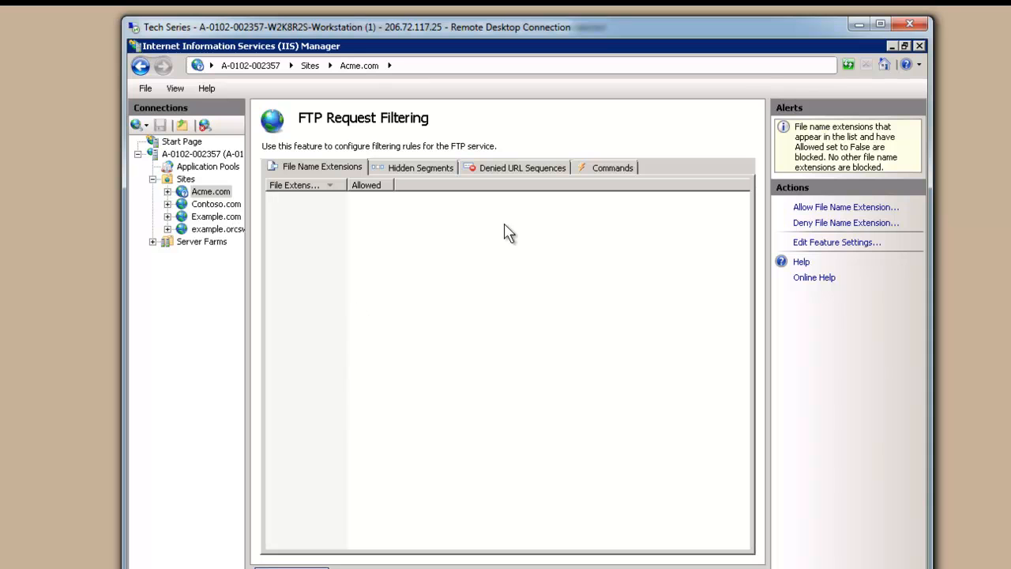
left_click(832, 208)
left_click(593, 355)
left_click(417, 166)
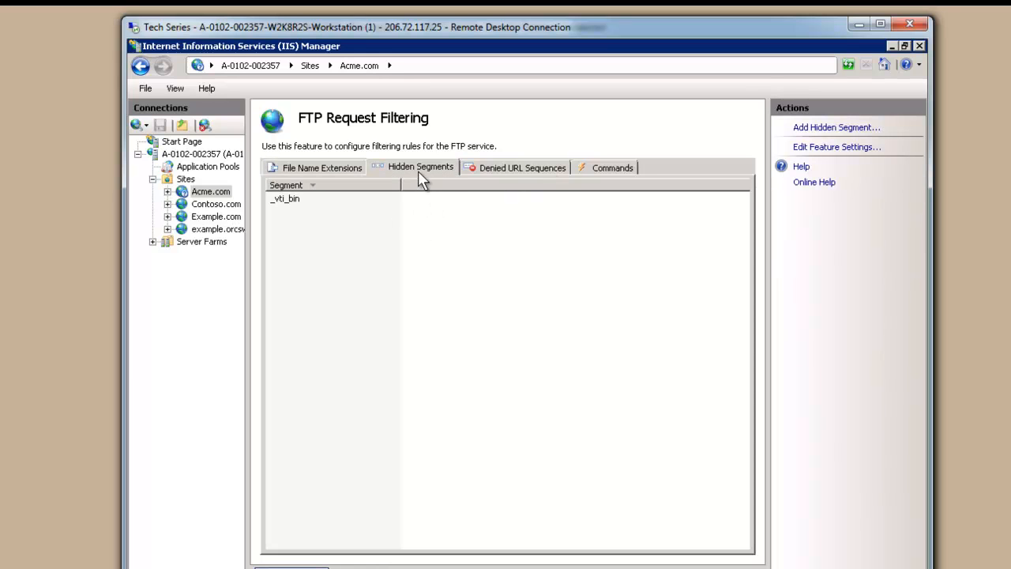
left_click(282, 203)
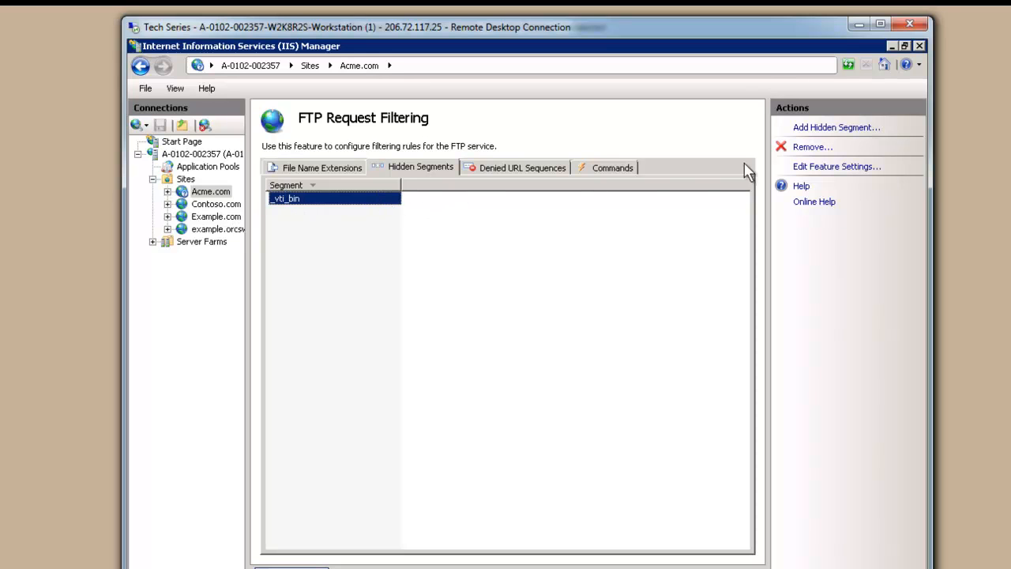
Review denied URL sequences, filtered commands and filtering feature settings unchanged, then return to Acme.com home
left_click(522, 166)
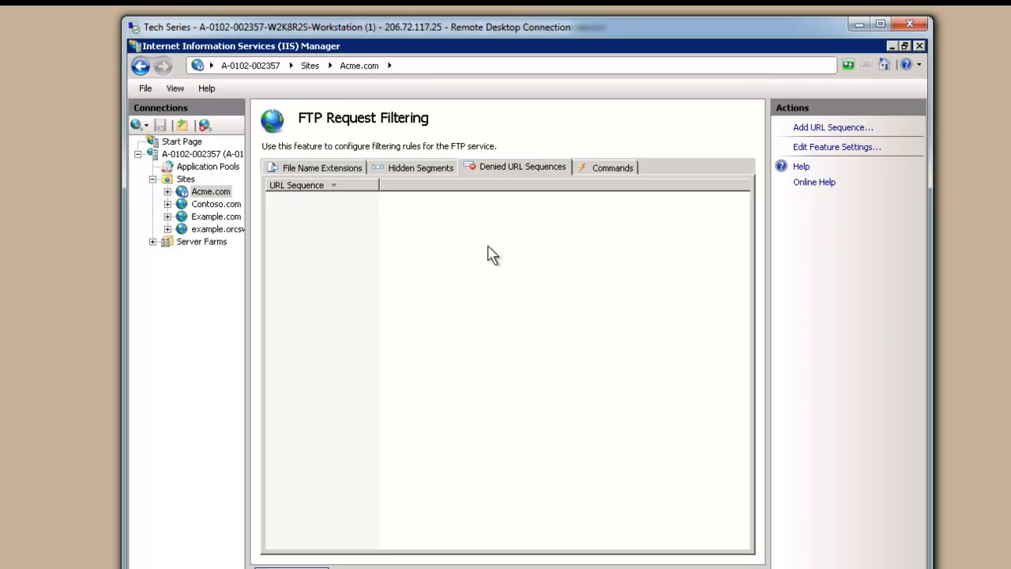
left_click(814, 128)
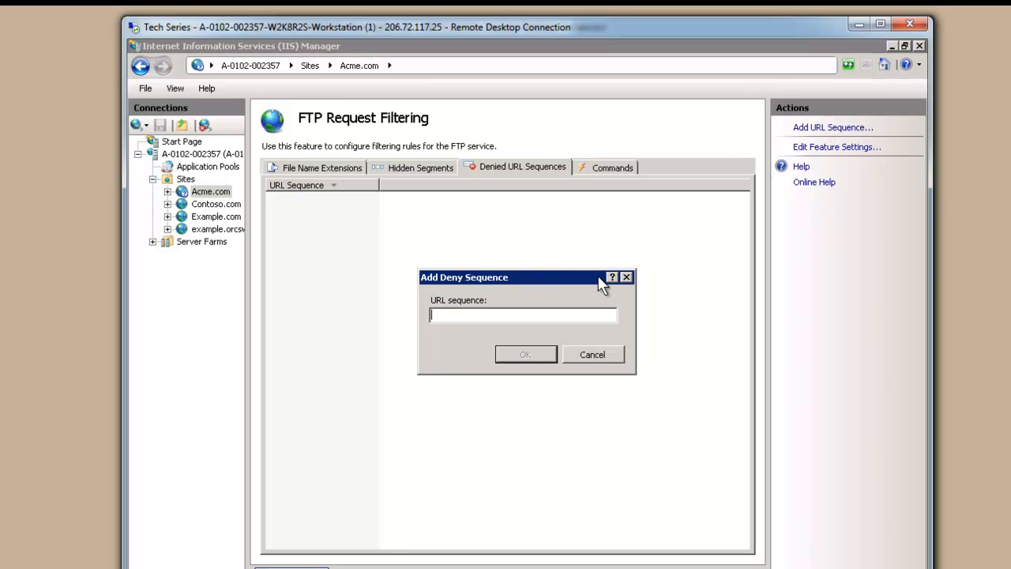
left_click(626, 277)
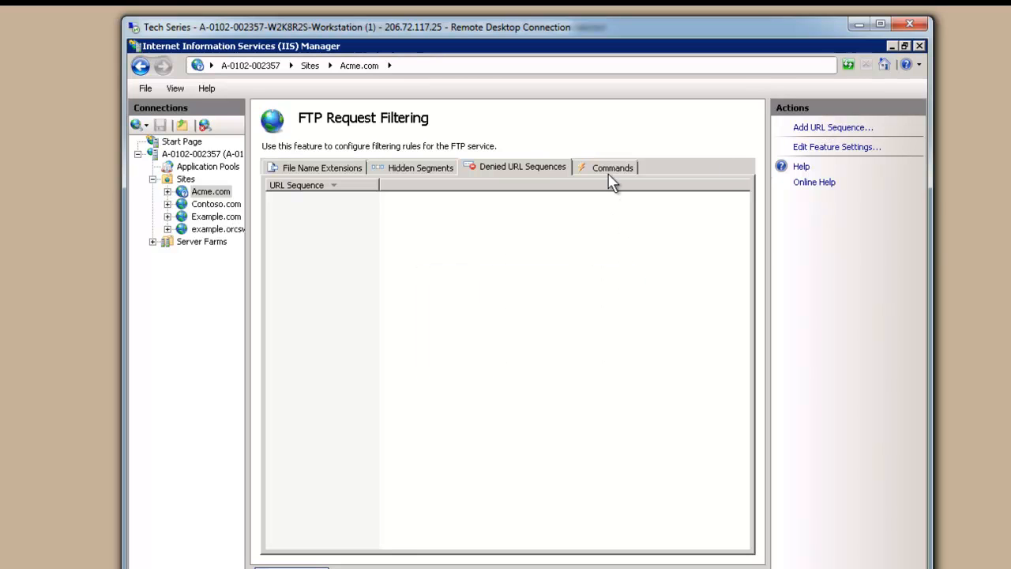
left_click(611, 169)
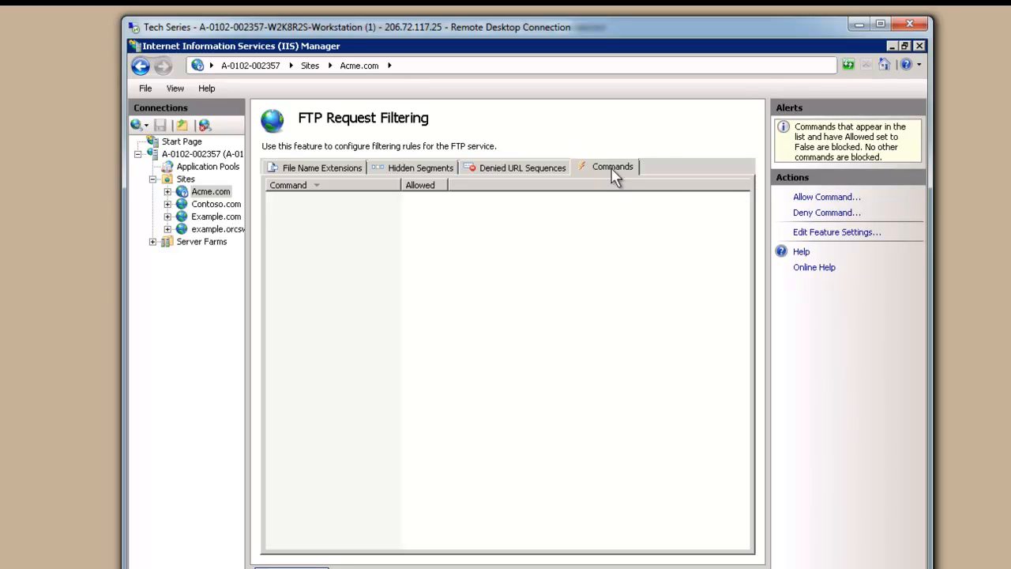
left_click(841, 232)
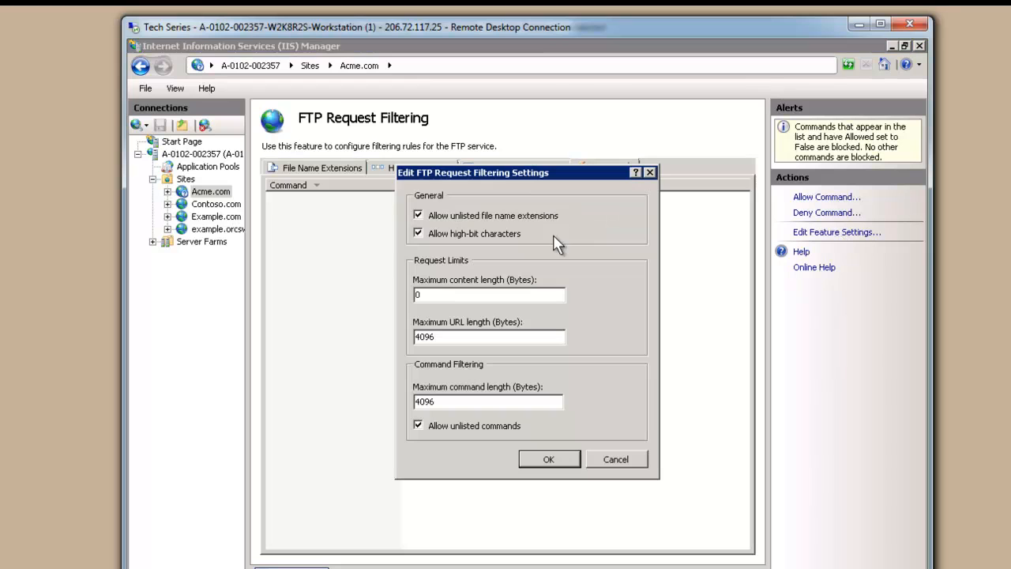
left_click(616, 460)
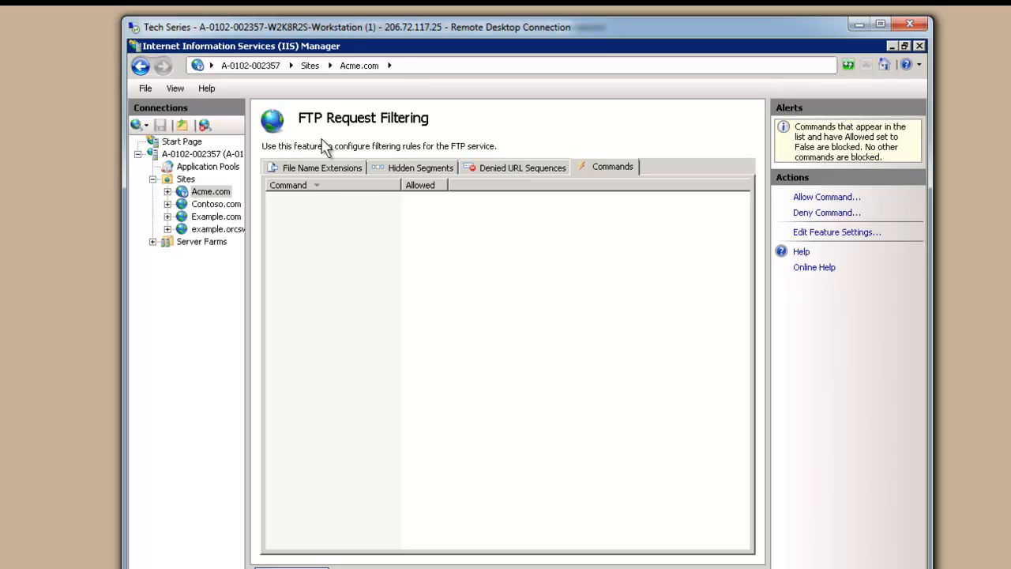
left_click(210, 192)
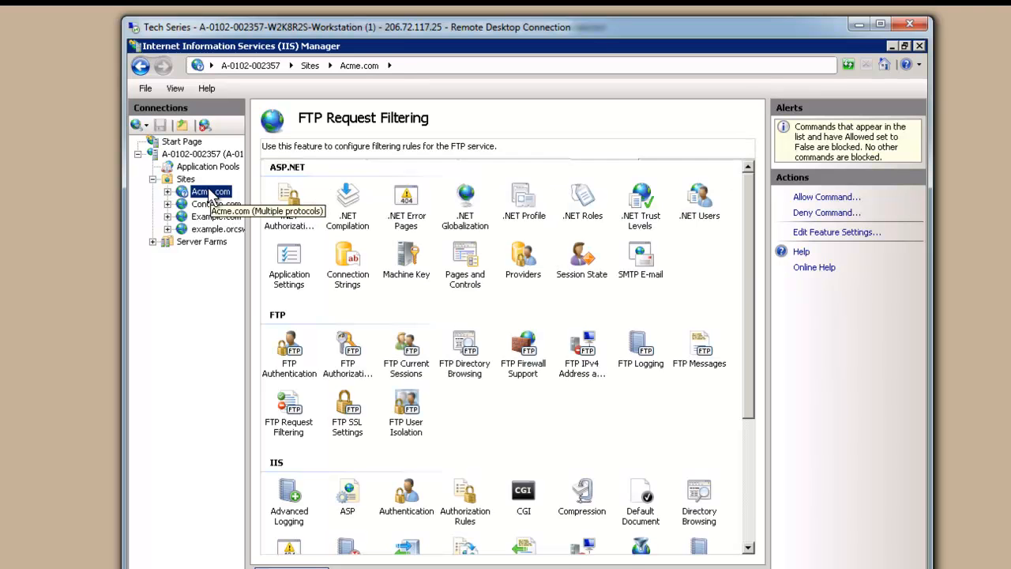
Discard a 128-bit encryption change in FTP SSL Settings and open Acme.com's FTP User Isolation
left_click(347, 411)
double_click(346, 411)
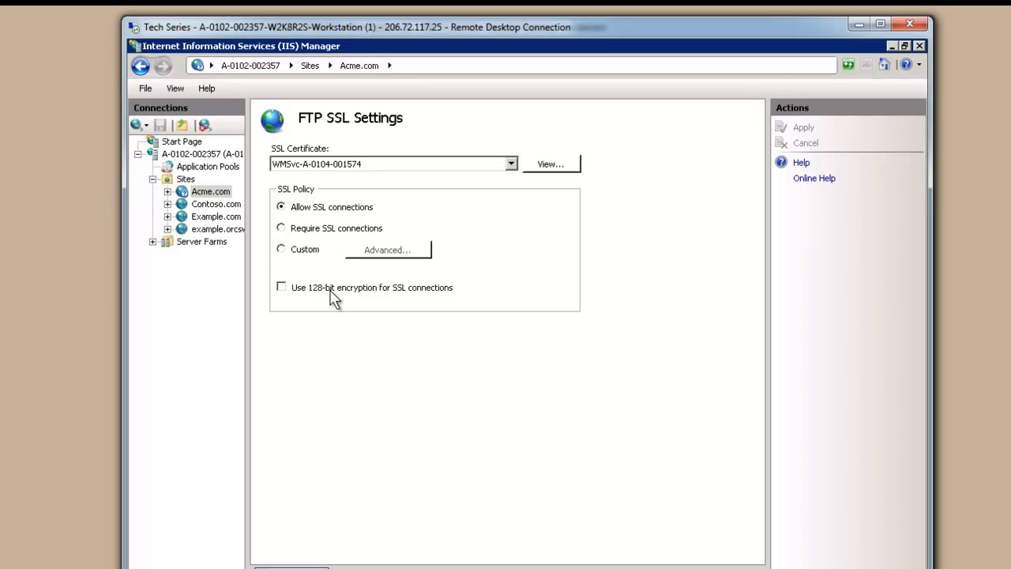
left_click(282, 288)
left_click(806, 145)
left_click(212, 194)
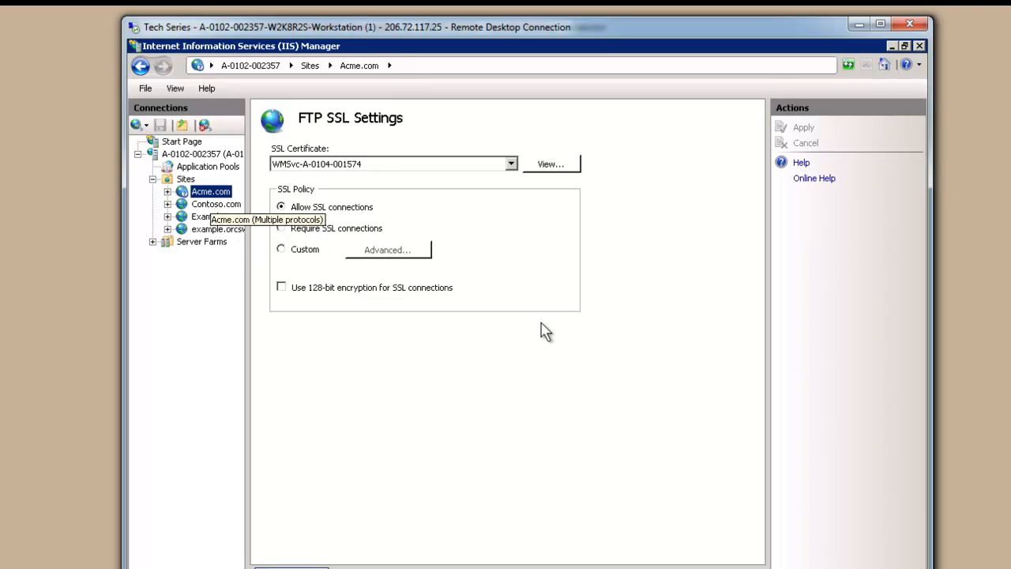
double_click(409, 403)
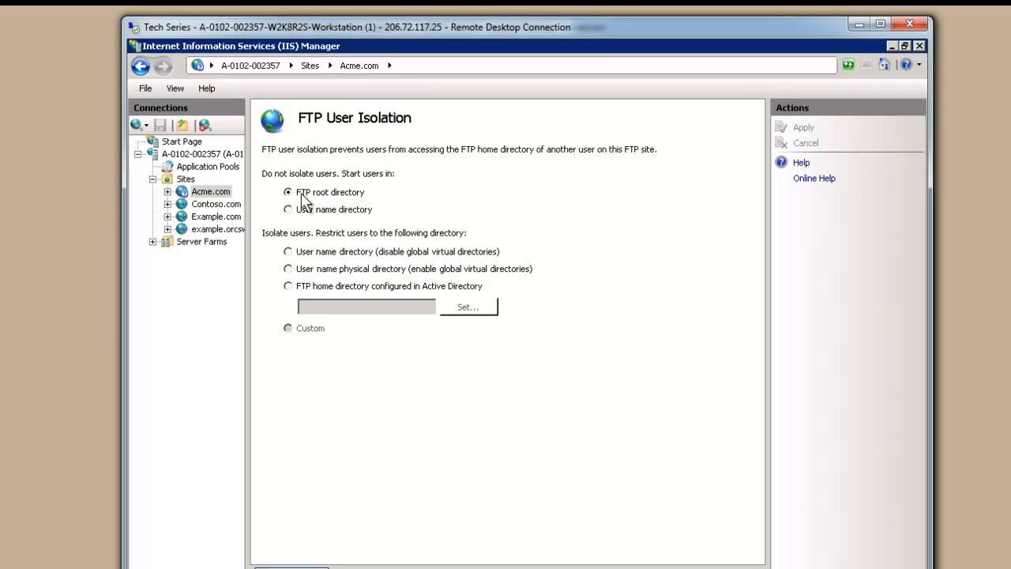
Browse the Acme.com site's content folder through Explore, then close the folder window
left_click(219, 199)
right_click(218, 197)
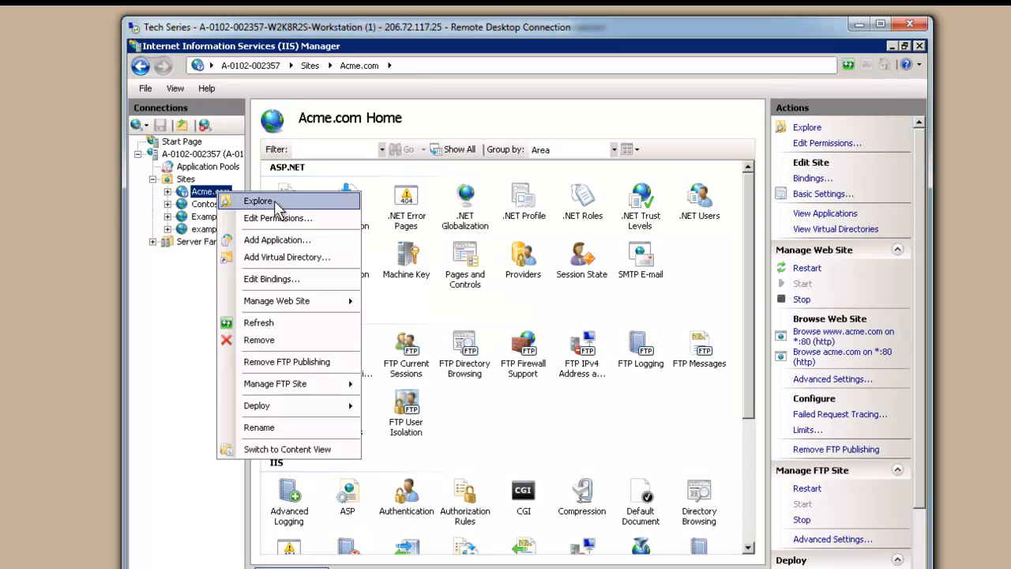
left_click(393, 214)
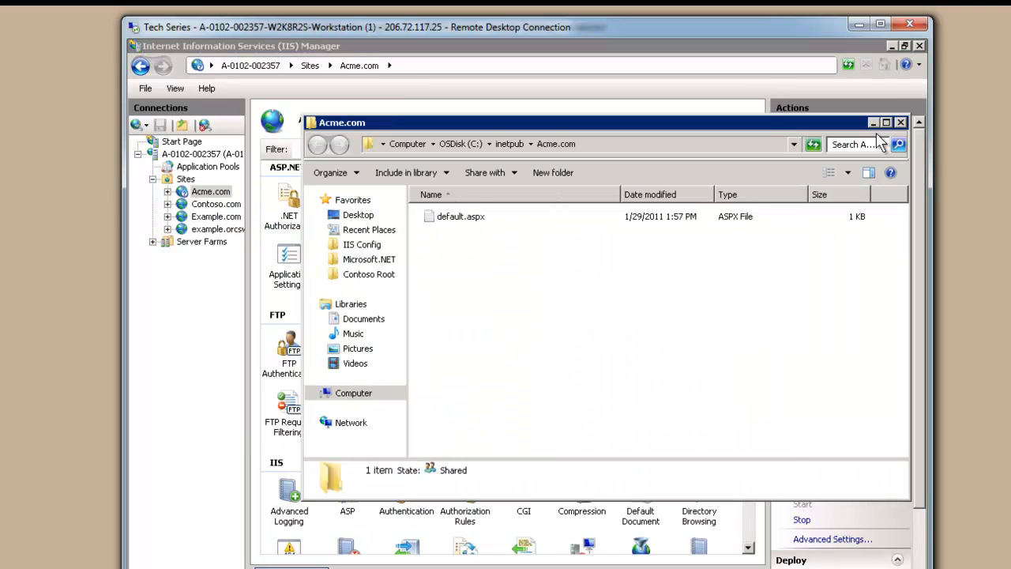
left_click(900, 123)
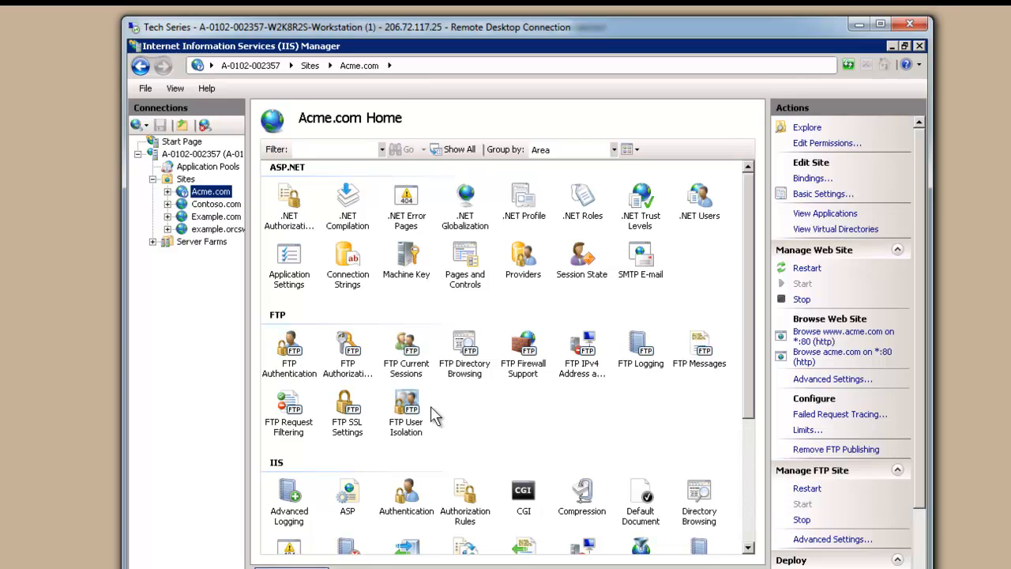
Inspect Acme.com's ftp binding on port 21 in Site Bindings and close it
left_click(406, 405)
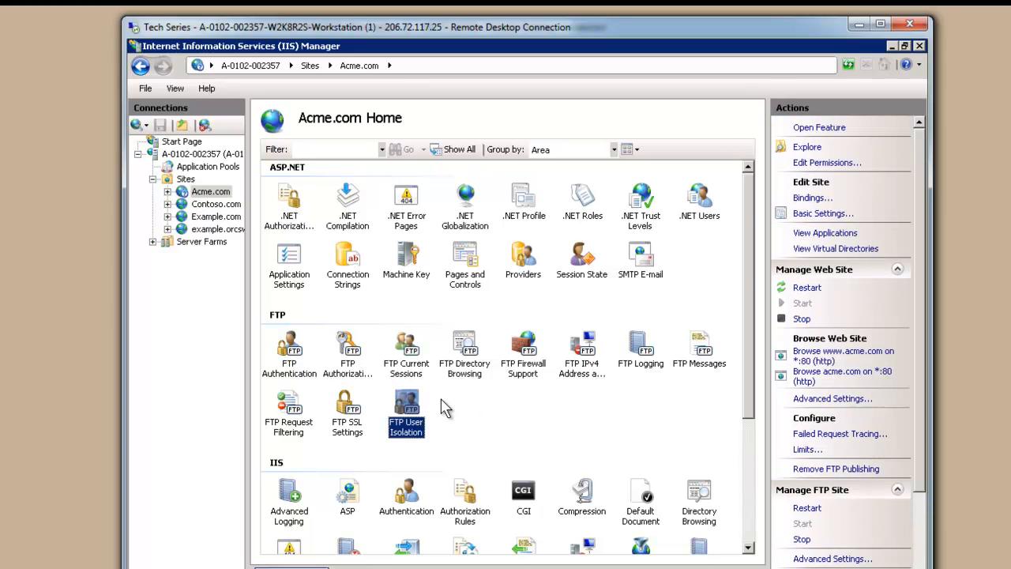
left_click(208, 193)
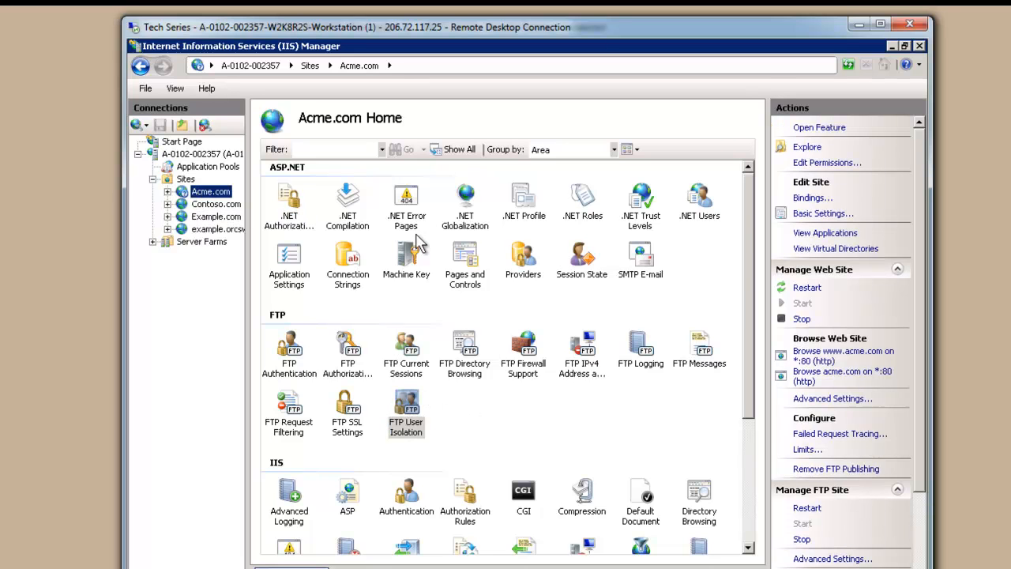
left_click(811, 198)
left_click(370, 309)
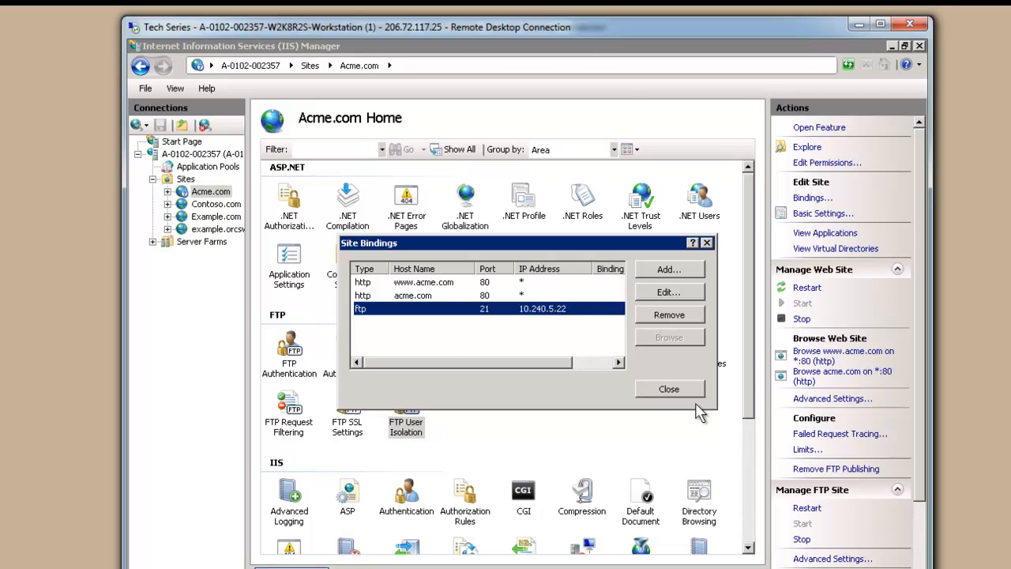
left_click(668, 391)
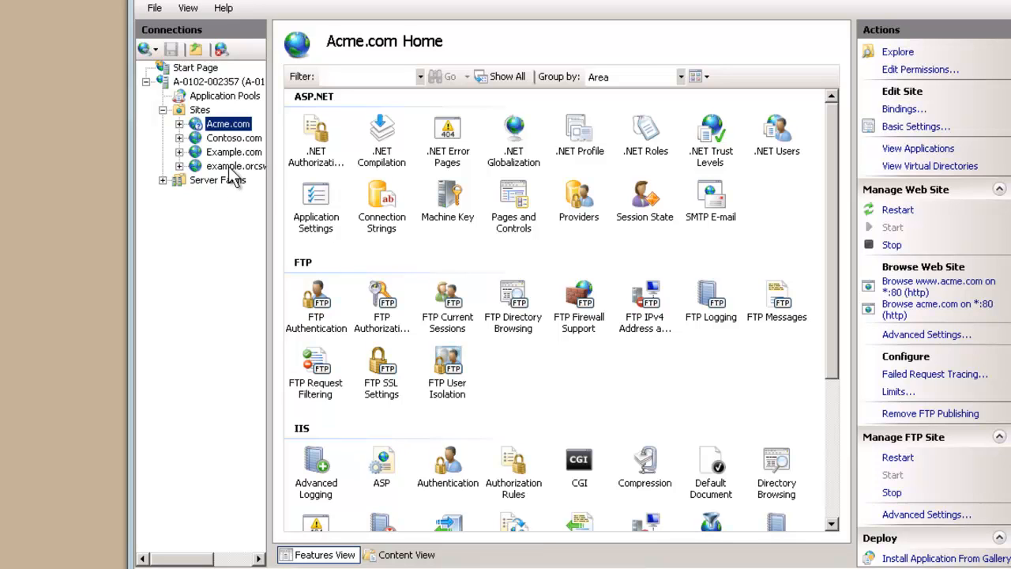
Launch Computer Management and list the local user accounts under Local Users and Groups
right_click(227, 124)
key("Escape")
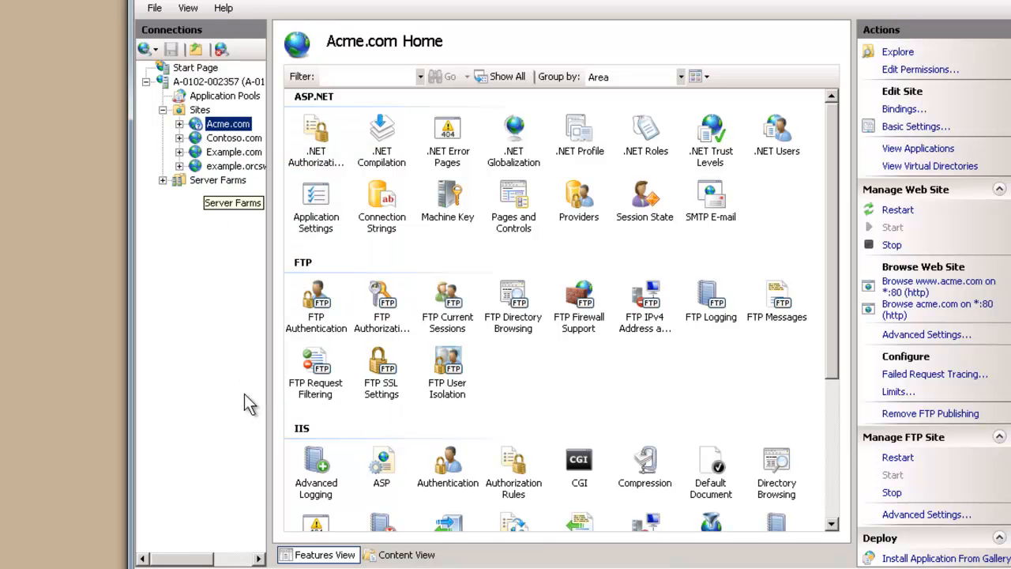
key("super")
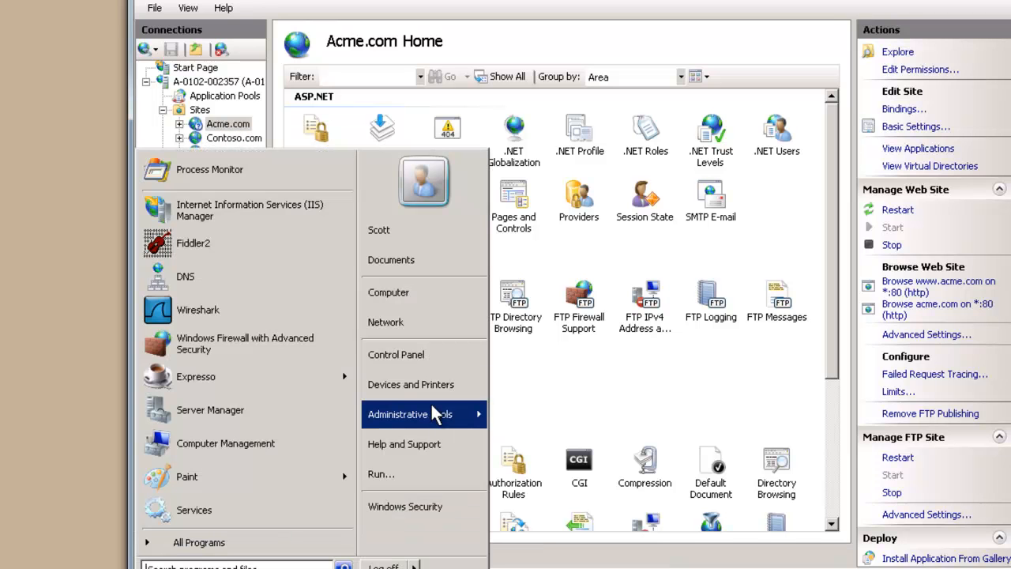
mouse_move(431, 419)
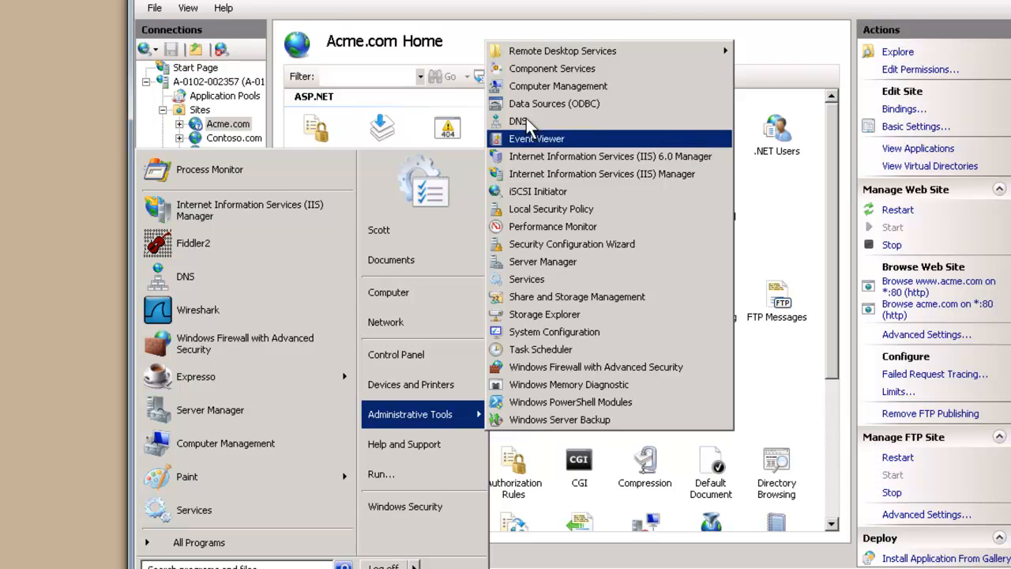
left_click(541, 89)
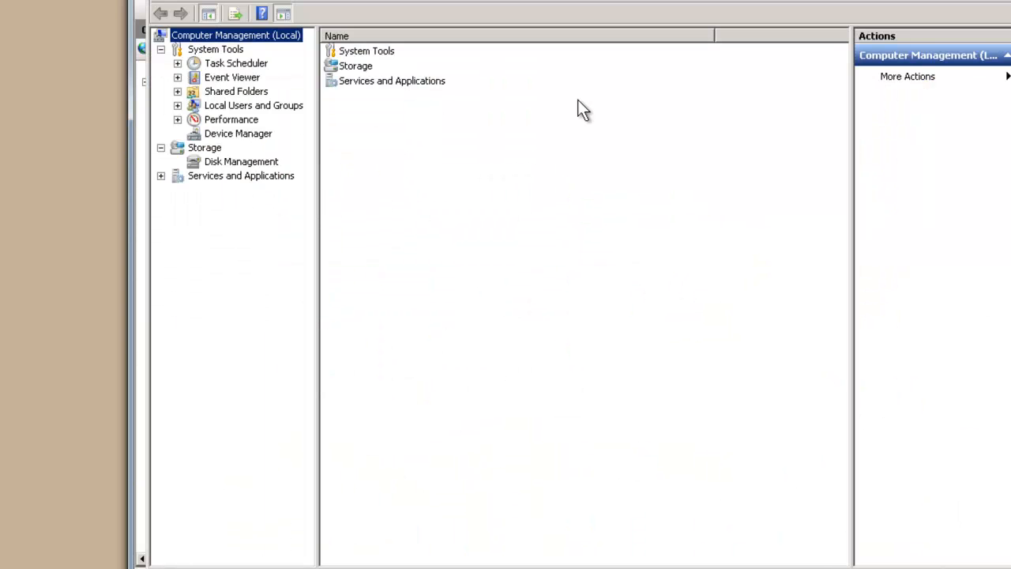
left_click(234, 108)
left_click(231, 113)
left_click(224, 119)
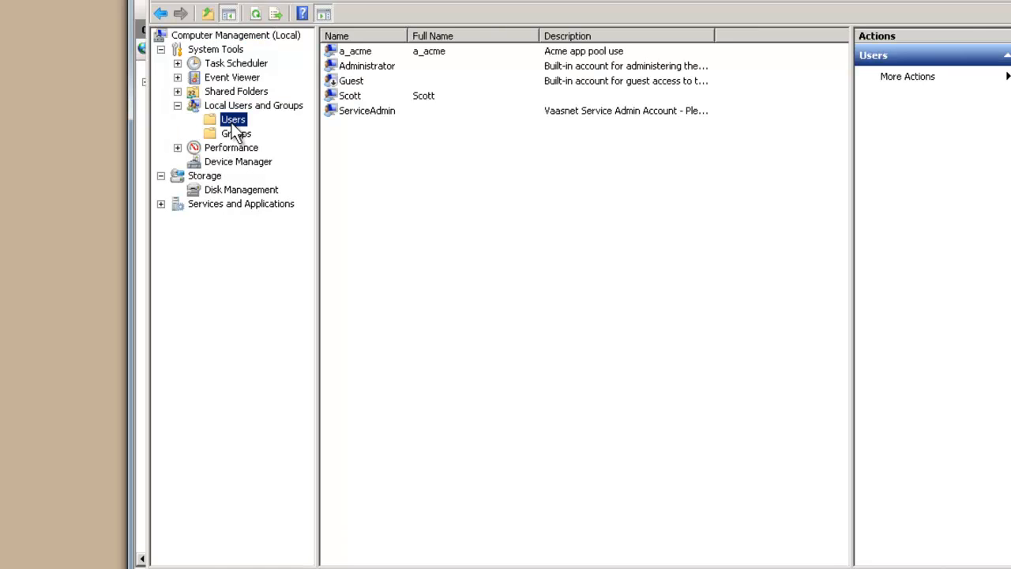
Create local user ftpuser with no forced password change and a password that never expires
right_click(391, 169)
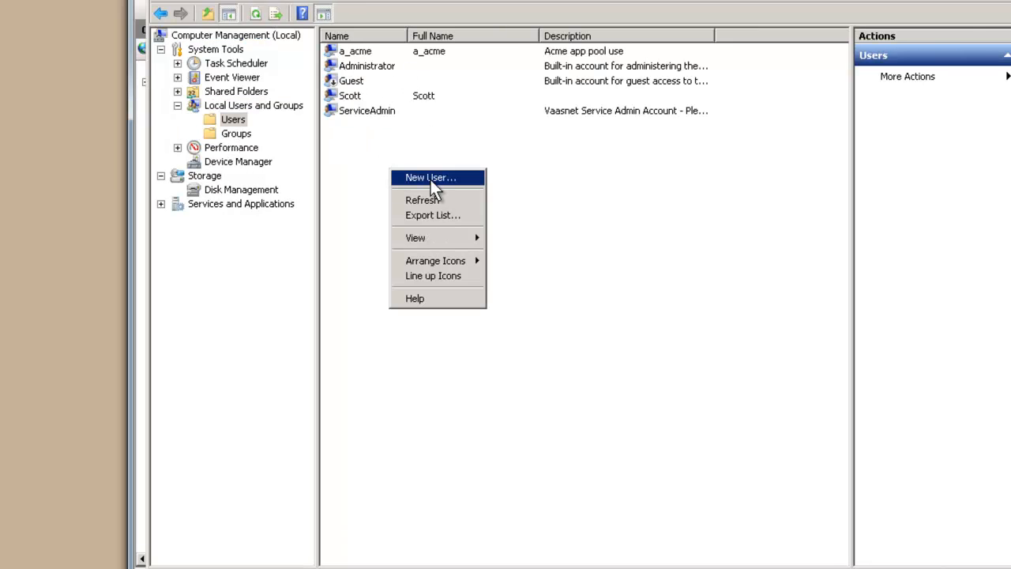
left_click(434, 178)
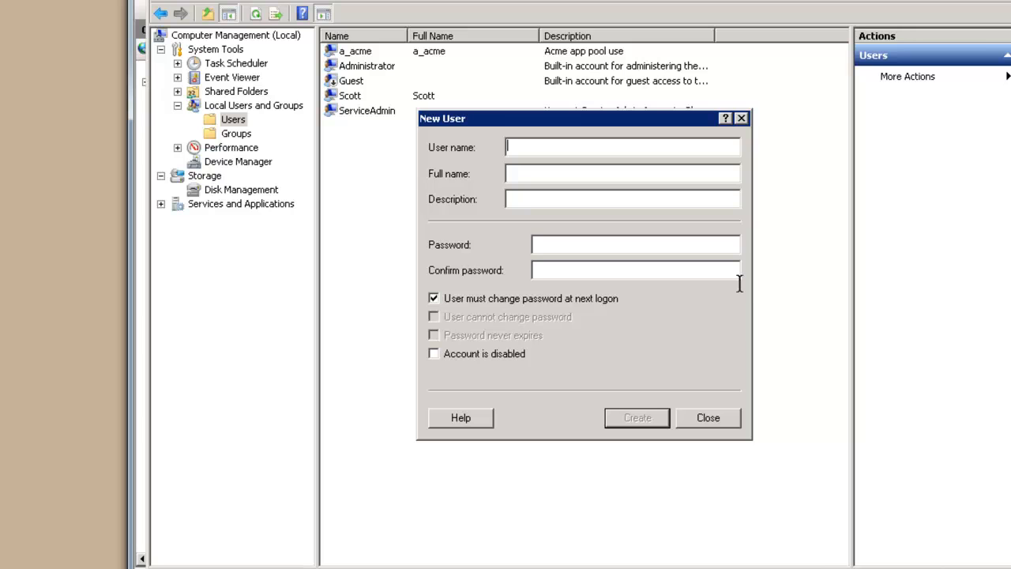
type("ft**")
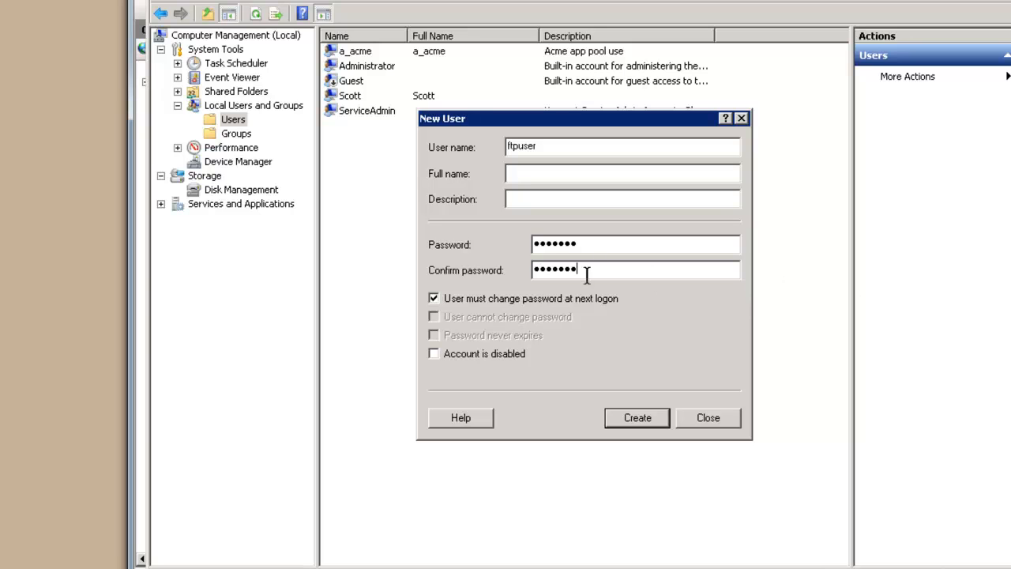
left_click(569, 298)
left_click(486, 333)
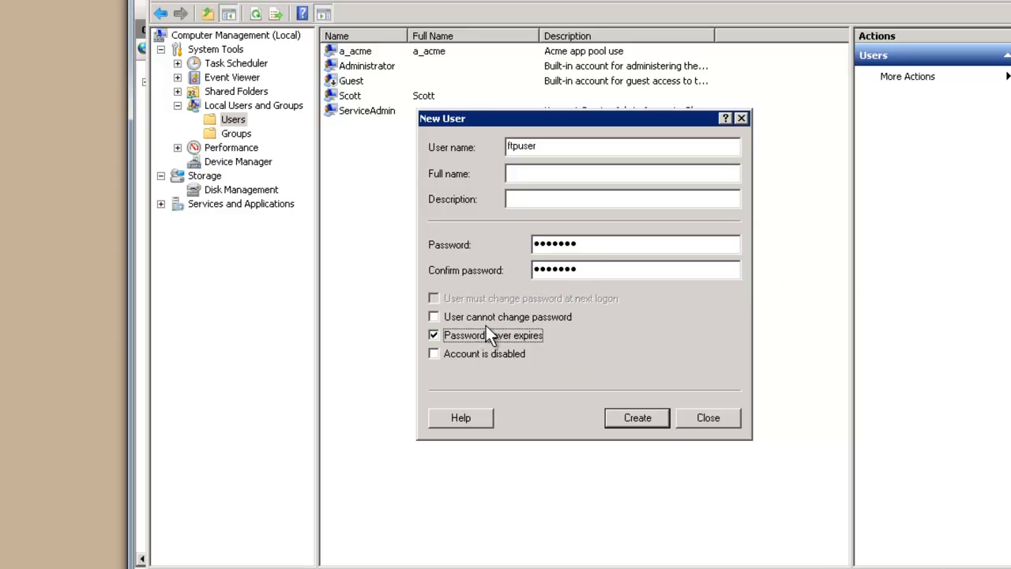
left_click(653, 423)
left_click(709, 418)
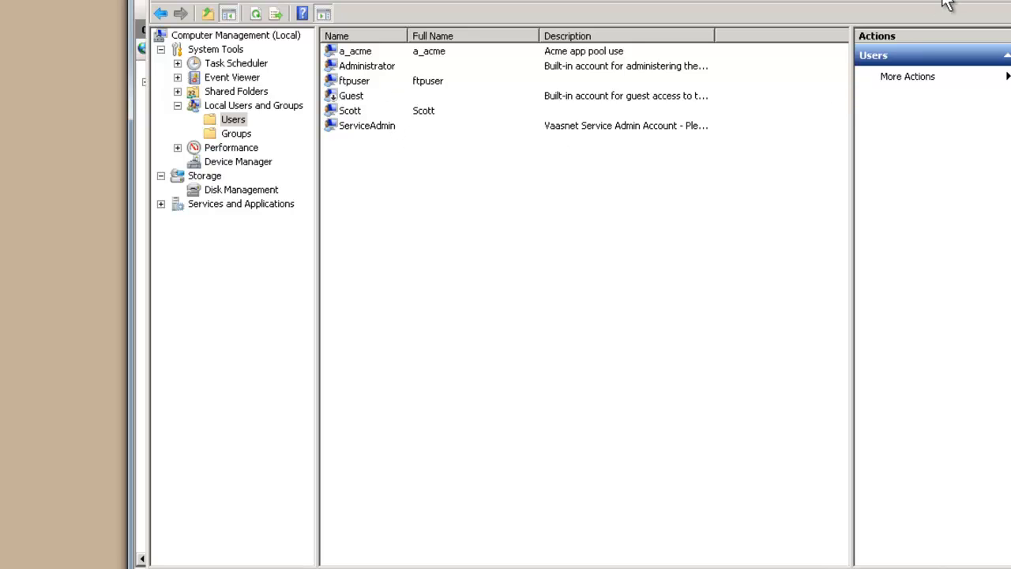
Check ftpuser's group memberships in its properties, then close them
left_click(357, 82)
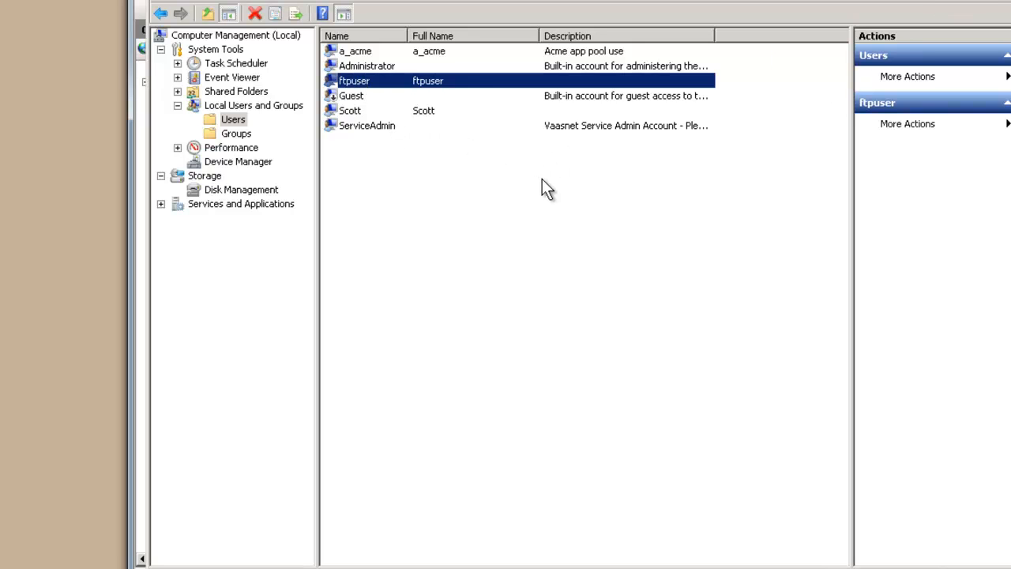
key("Return")
left_click(499, 101)
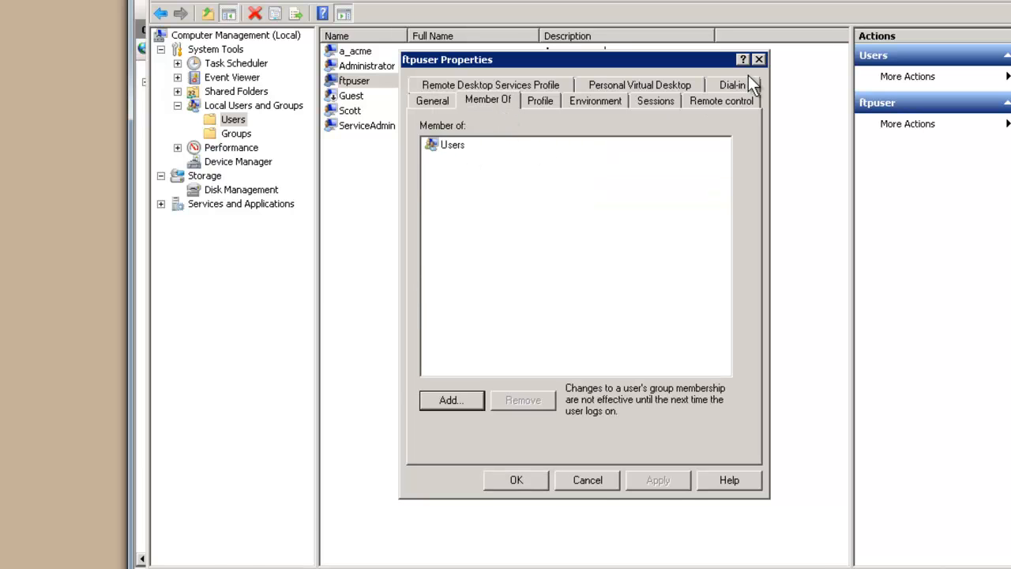
key("Escape")
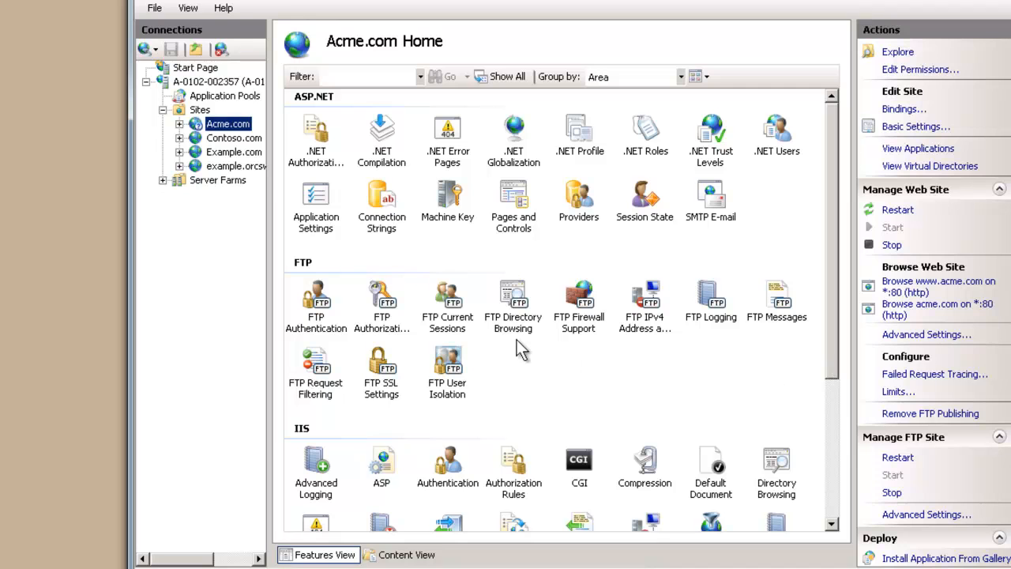
Add an FTP Authorization Allow rule granting ftpuser Read and Write on Acme.com
left_click(393, 305)
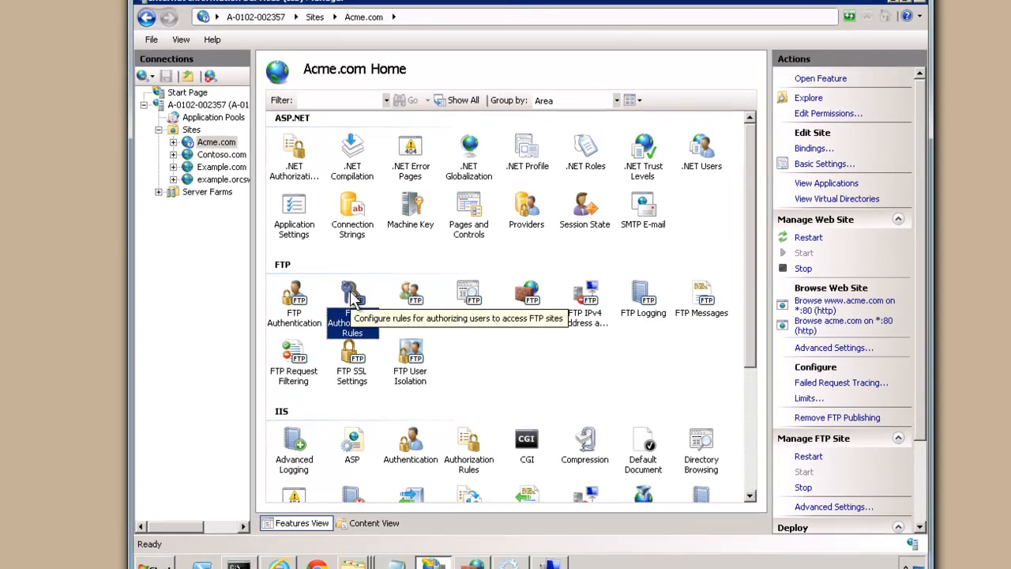
double_click(393, 305)
left_click(826, 79)
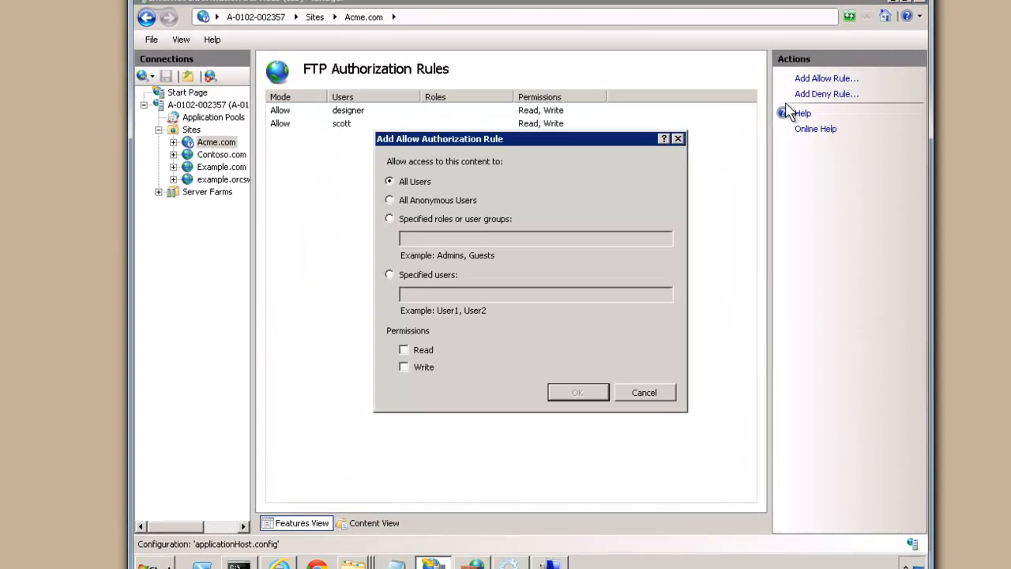
left_click(418, 277)
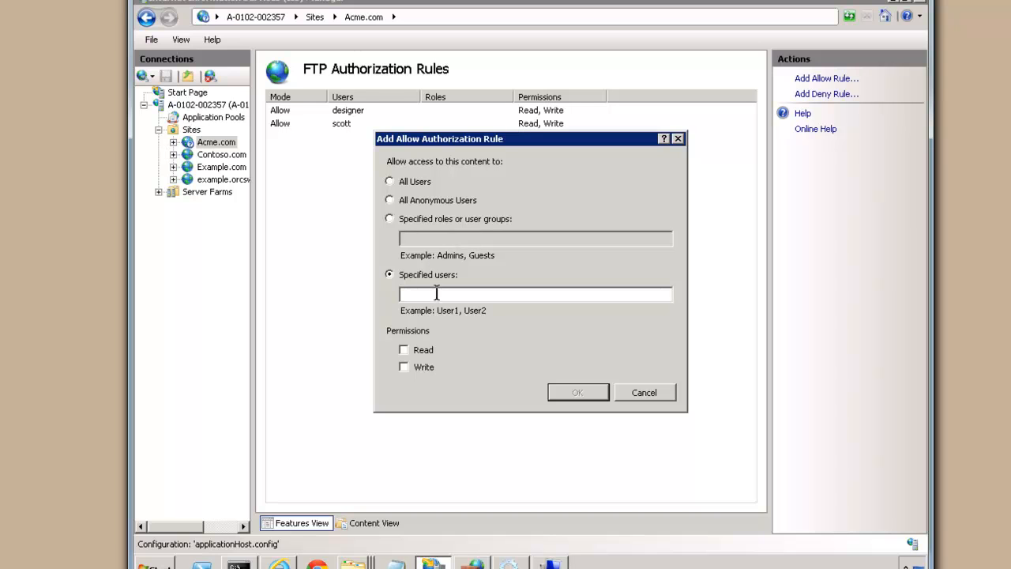
type("ftpuser")
left_click(417, 351)
left_click(418, 368)
left_click(571, 390)
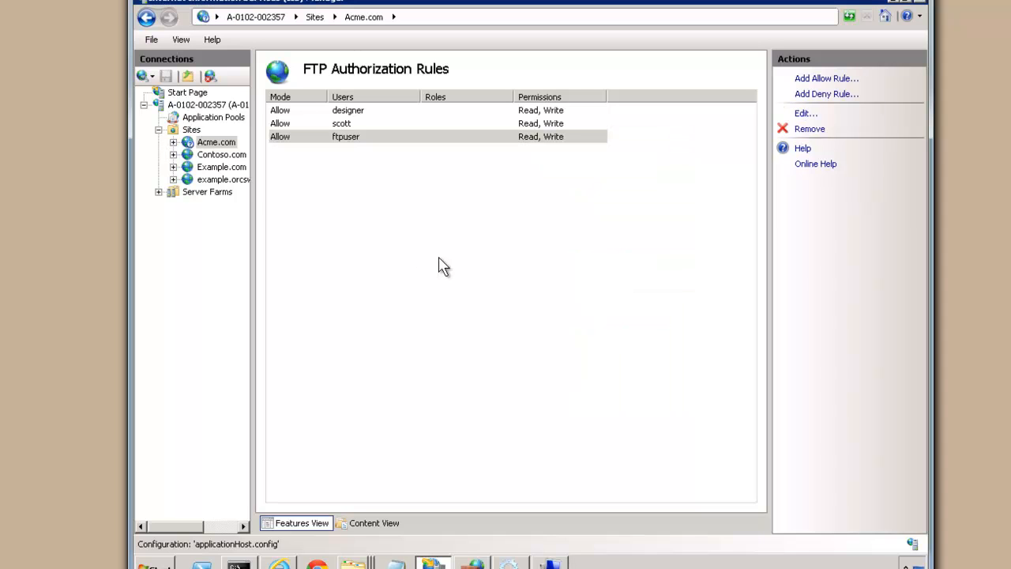
left_click(354, 565)
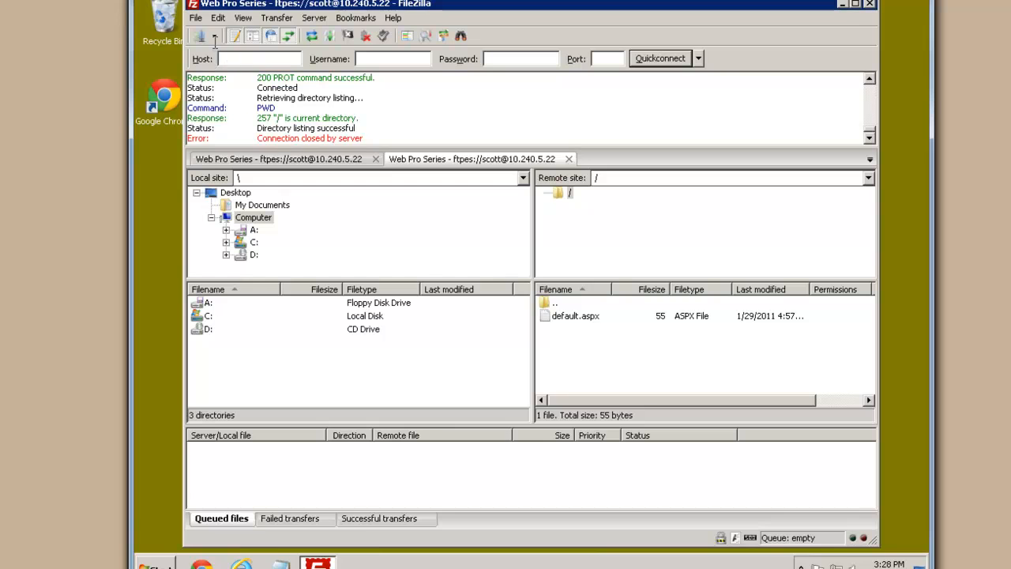
In Site Manager, change the login to ftpuser with its password and connect in a new tab
left_click(199, 36)
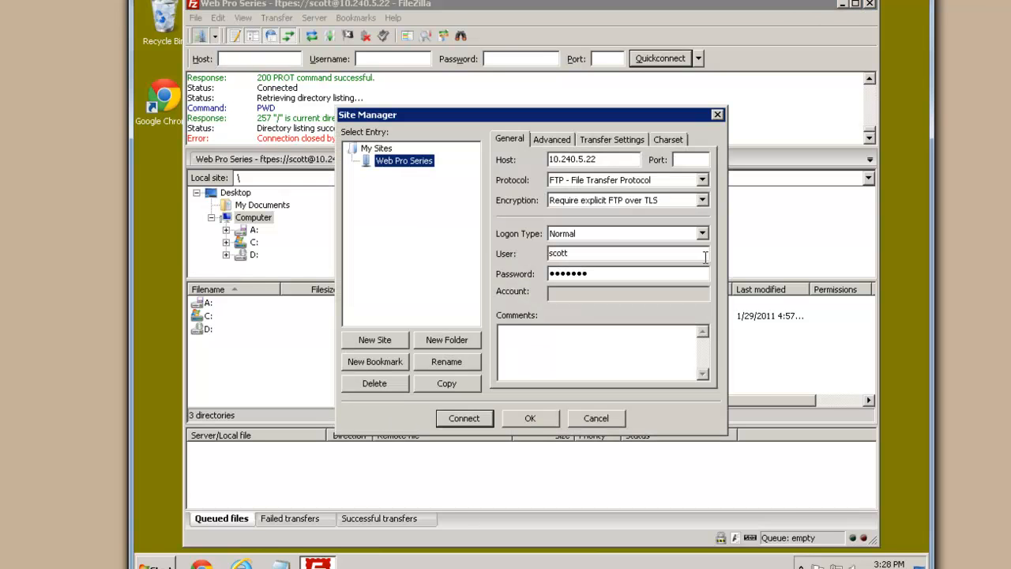
left_click_drag(589, 252, 511, 224)
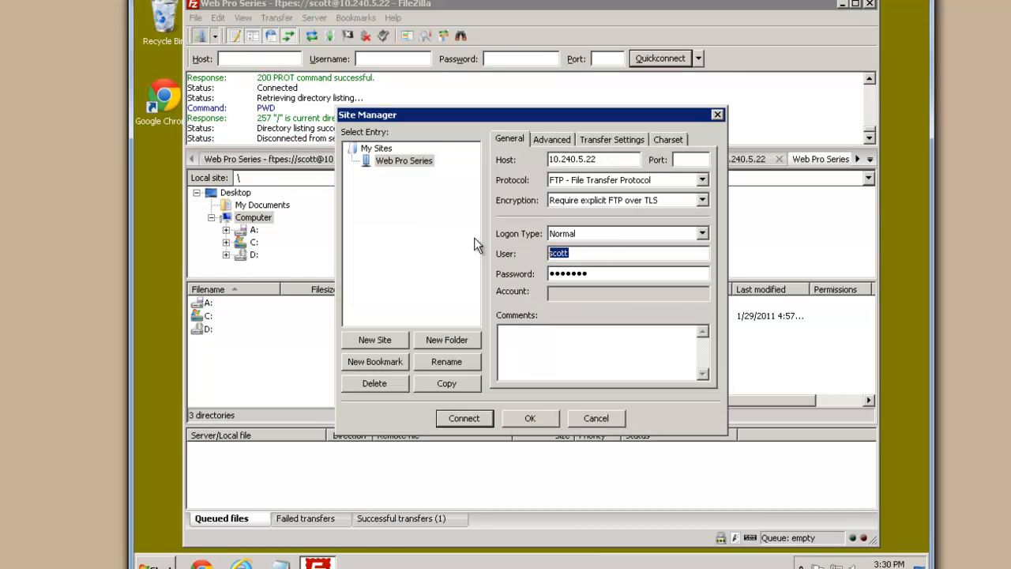
type("ftpuser")
key("Tab")
type("passwor")
left_click(464, 421)
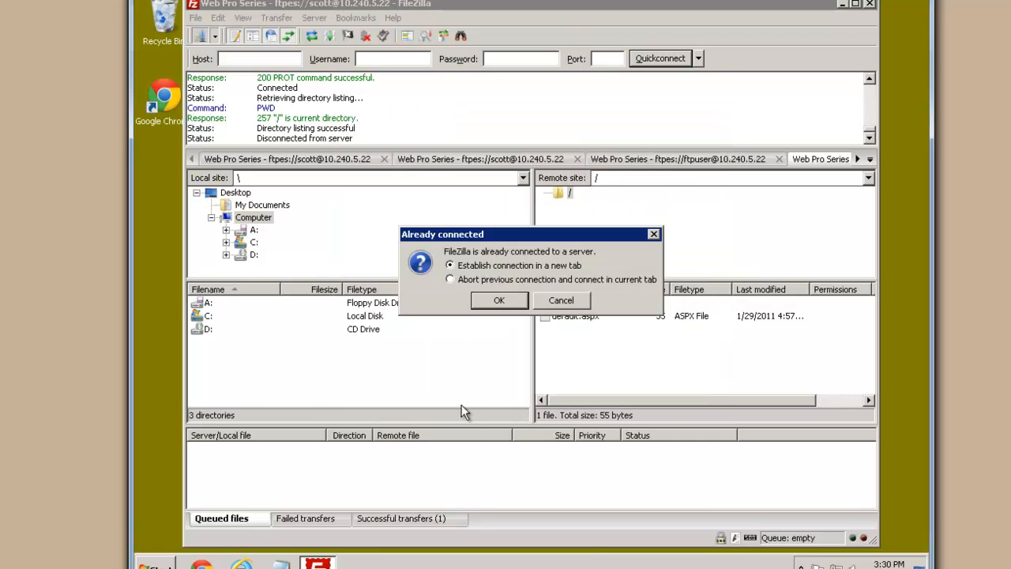
left_click(498, 304)
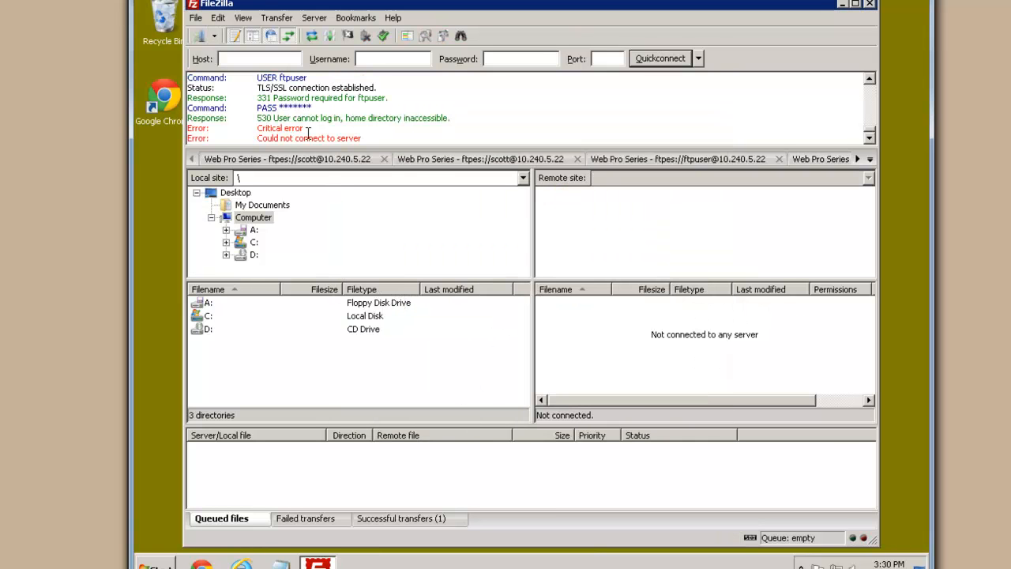
Read the log's 530 login failure, home directory inaccessible
double_click(268, 129)
left_click_drag(280, 139, 346, 139)
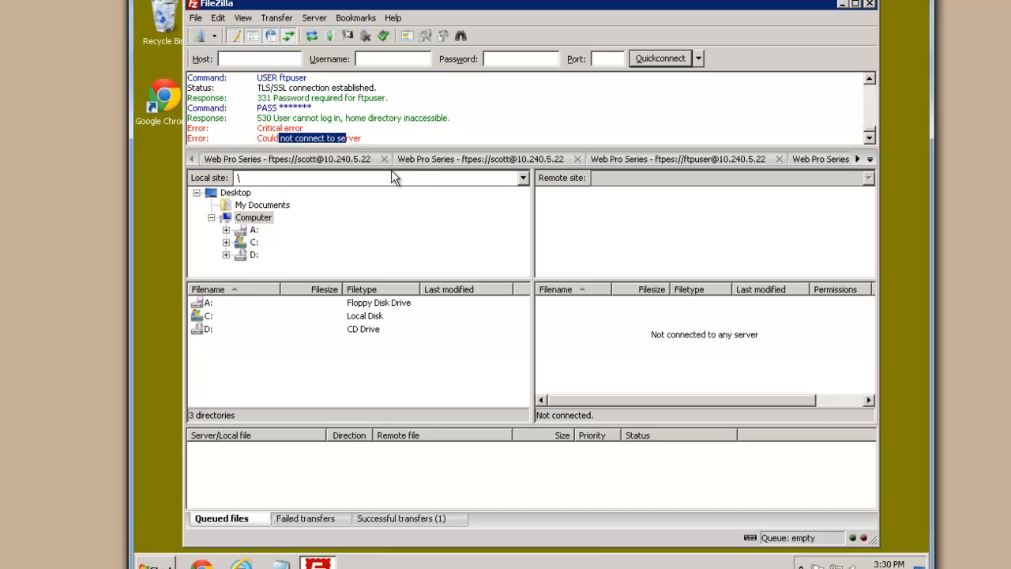
left_click_drag(275, 117, 455, 118)
left_click_drag(468, 119, 275, 117)
left_click(273, 117)
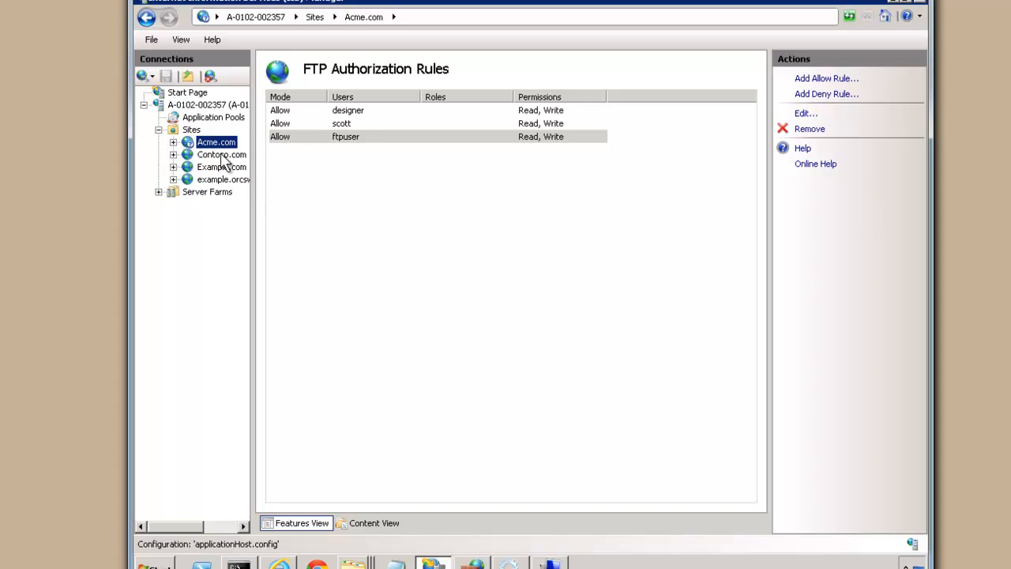
Open the Acme.com folder's security permissions for editing and start adding a user
right_click(218, 142)
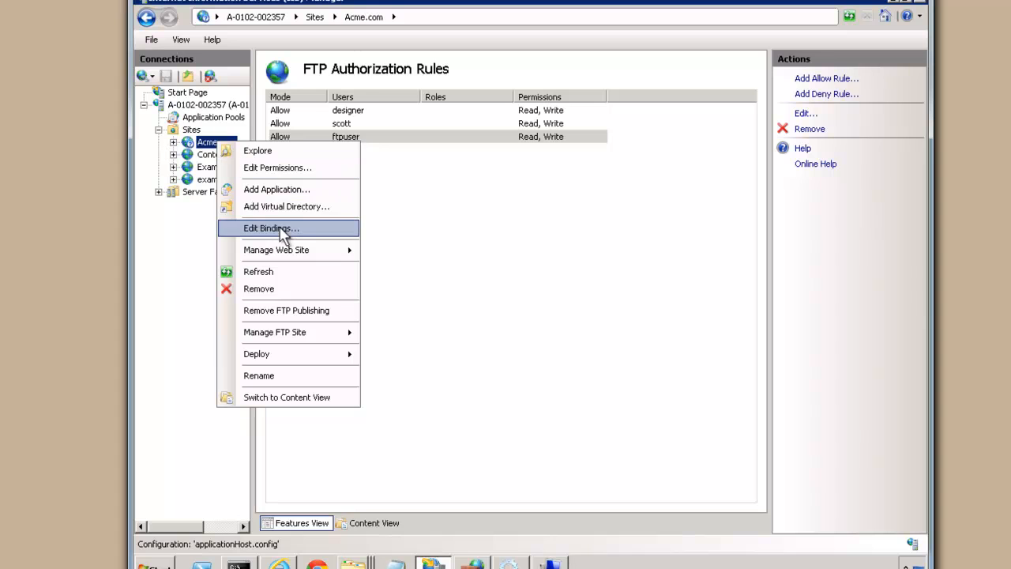
left_click(281, 168)
left_click(379, 204)
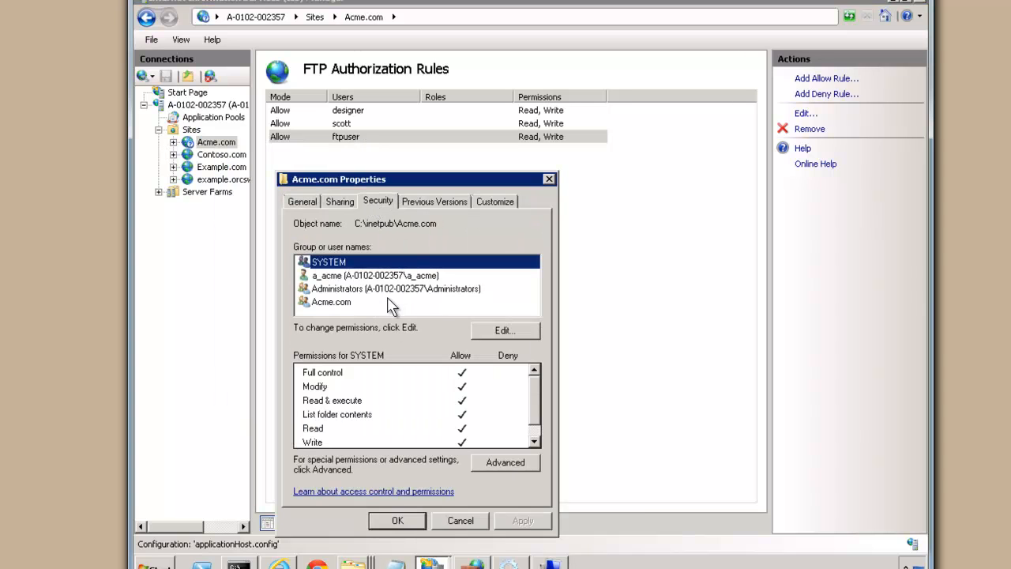
left_click(506, 331)
left_click(472, 387)
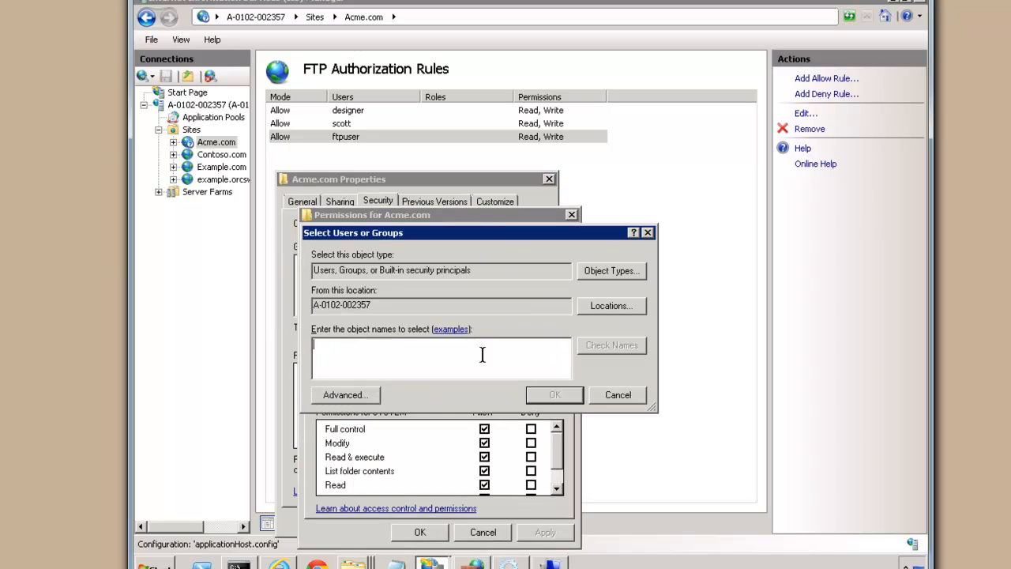
Add ftpuser to the folder's permissions, allow it Modify, and apply
type("ftpuser")
double_click(332, 301)
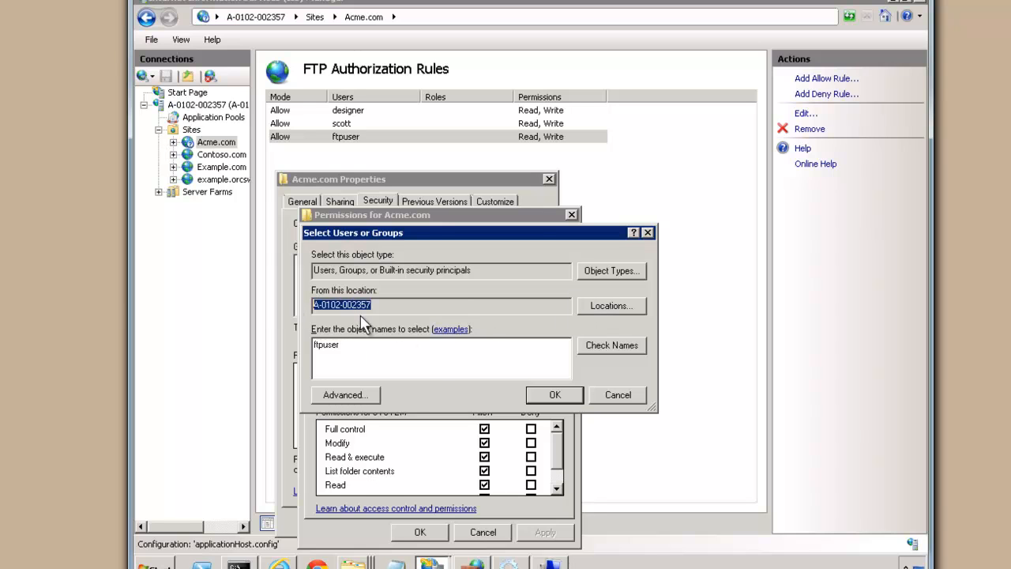
left_click(604, 305)
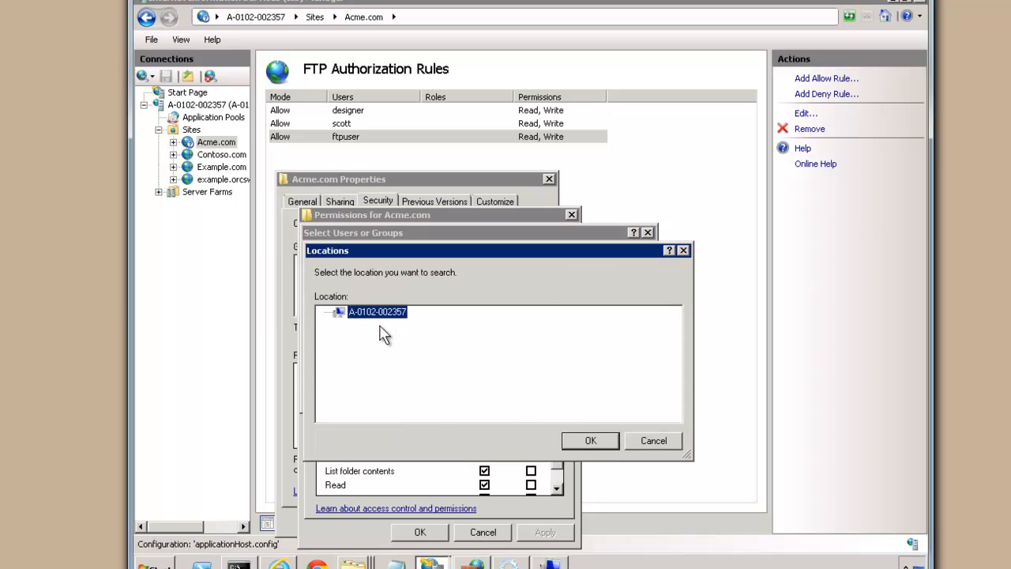
left_click(655, 440)
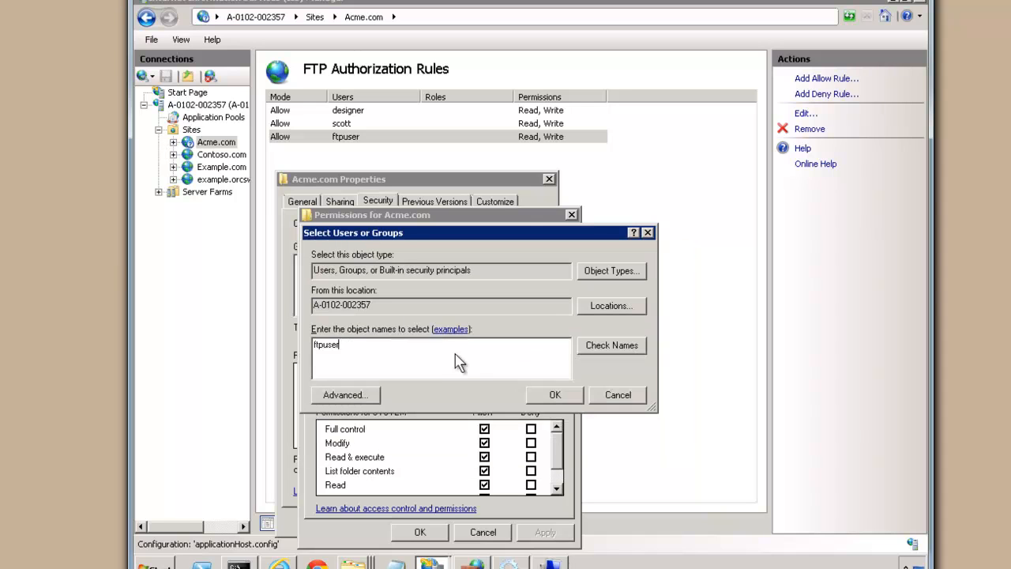
left_click(548, 397)
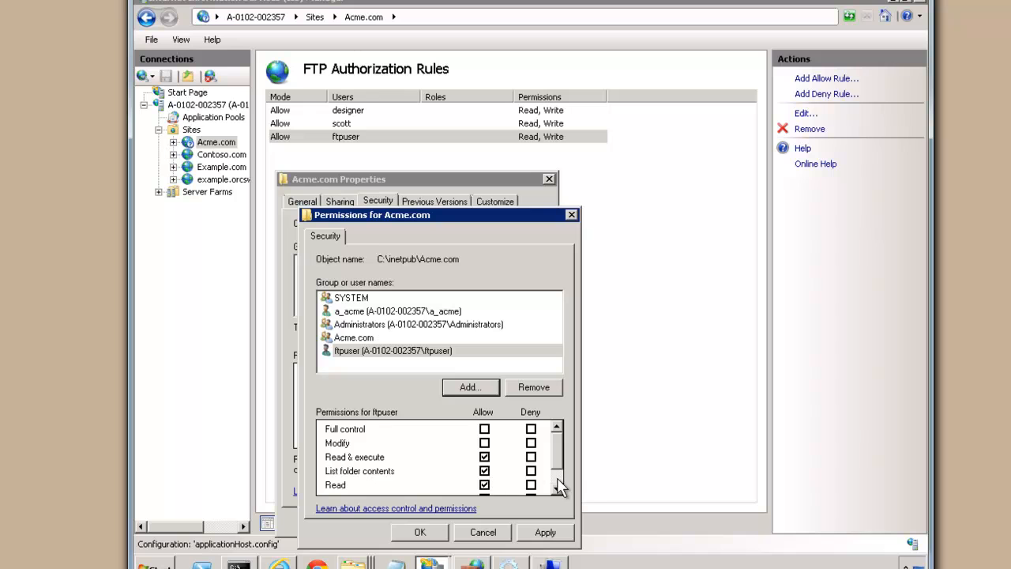
left_click(485, 443)
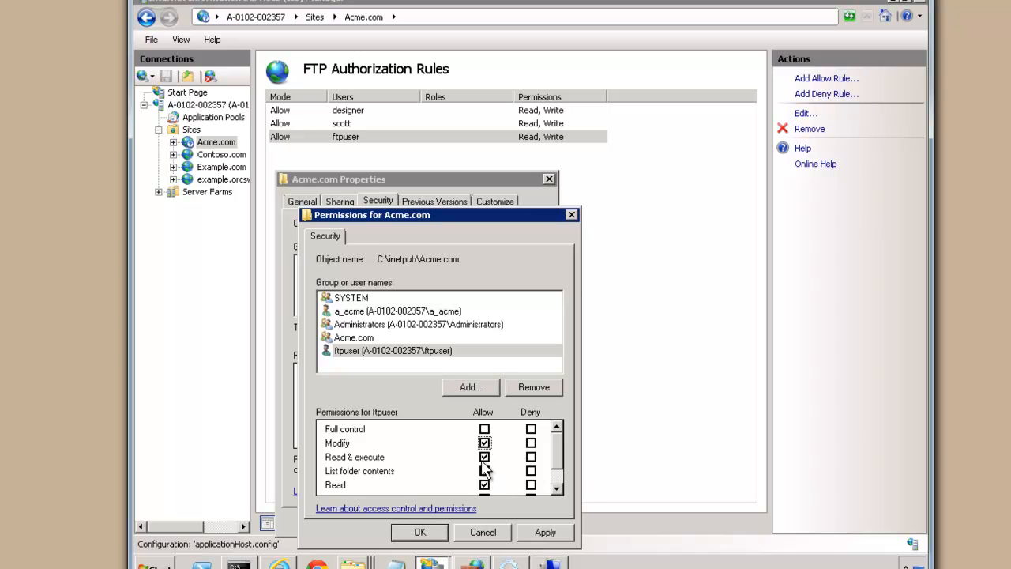
left_click(423, 533)
left_click(403, 525)
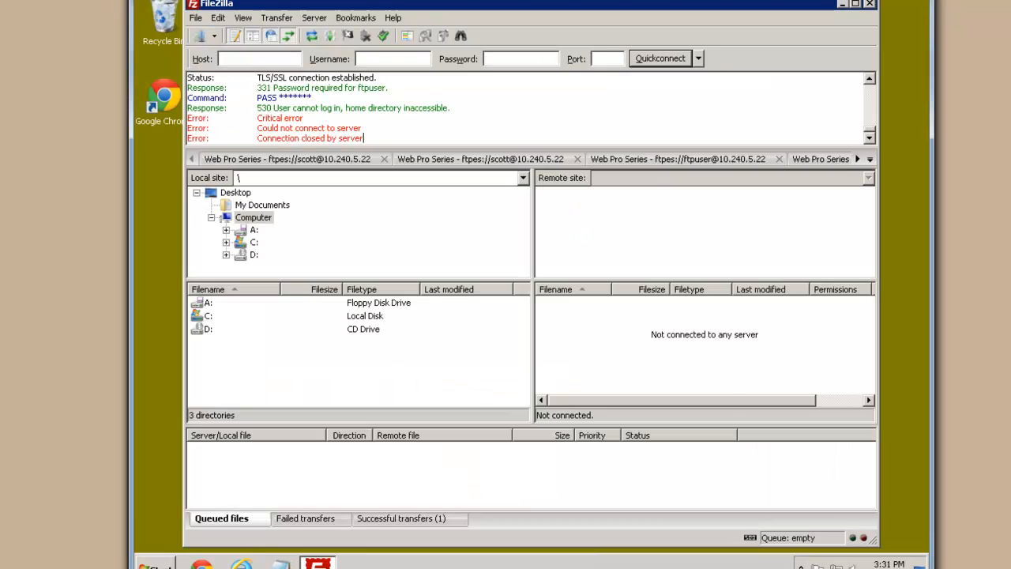
Connect as ftpuser and download default.aspx into the local C:\admin folder
left_click(198, 36)
left_click(459, 418)
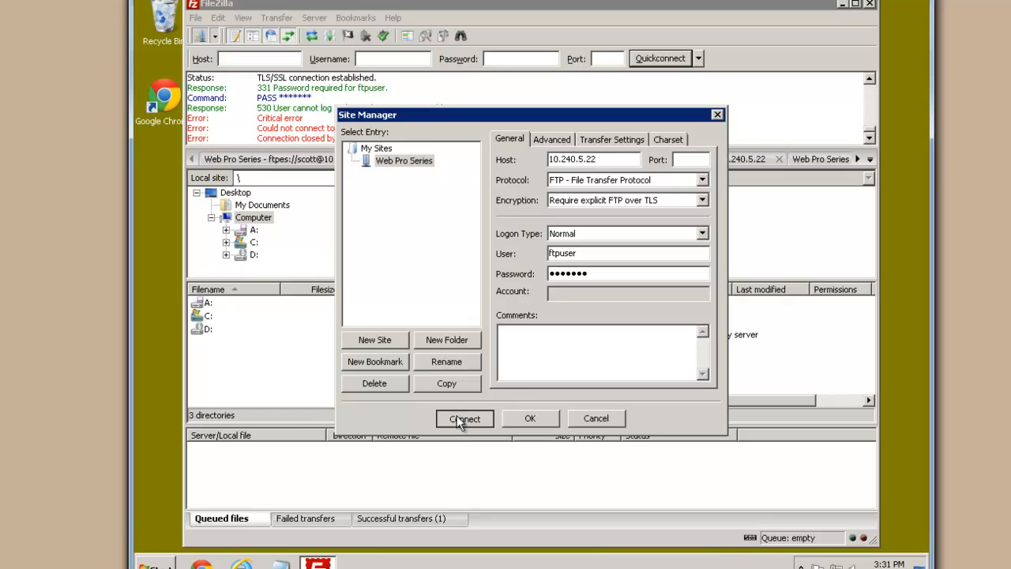
double_click(206, 317)
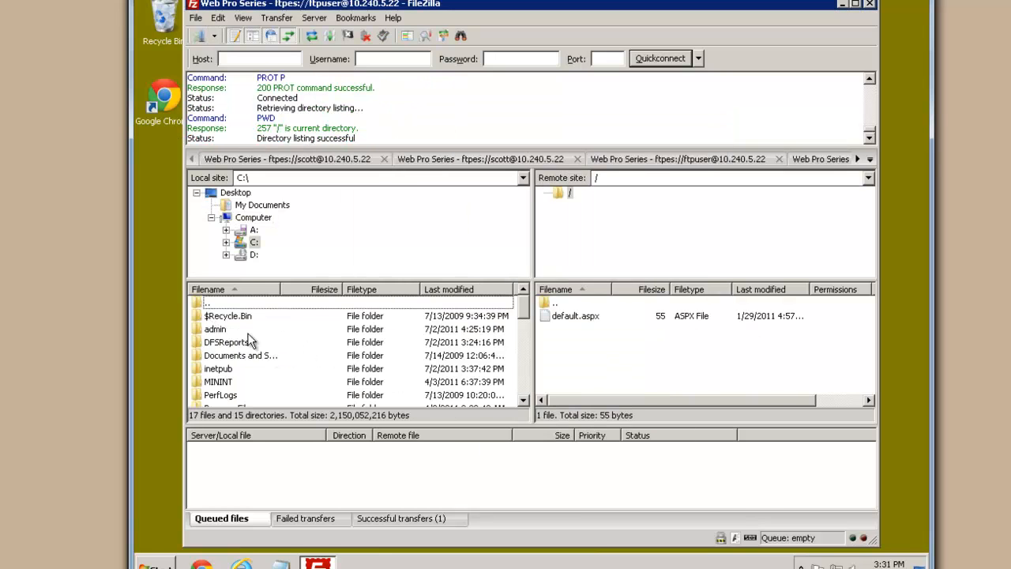
double_click(215, 330)
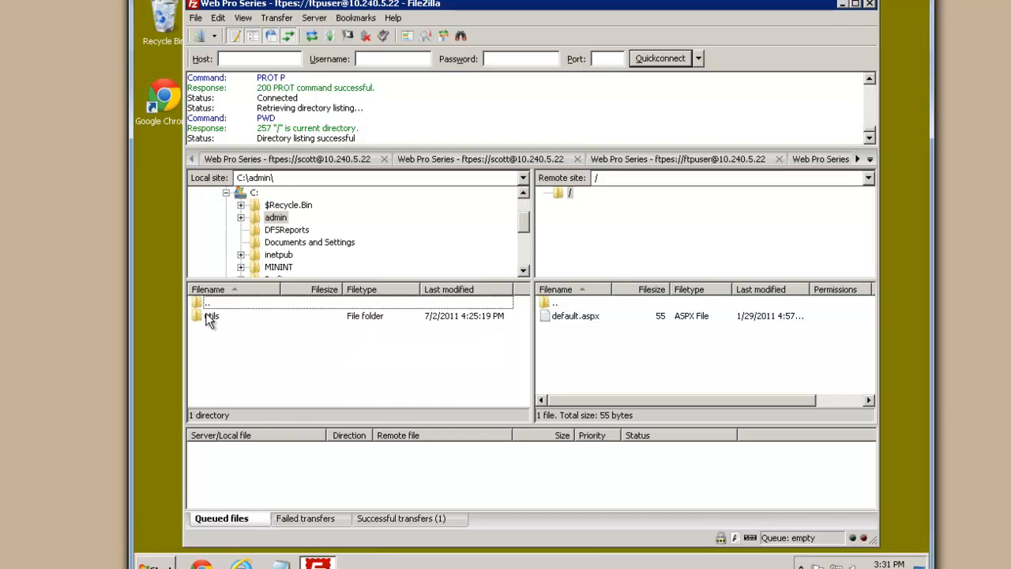
left_click_drag(576, 314, 288, 349)
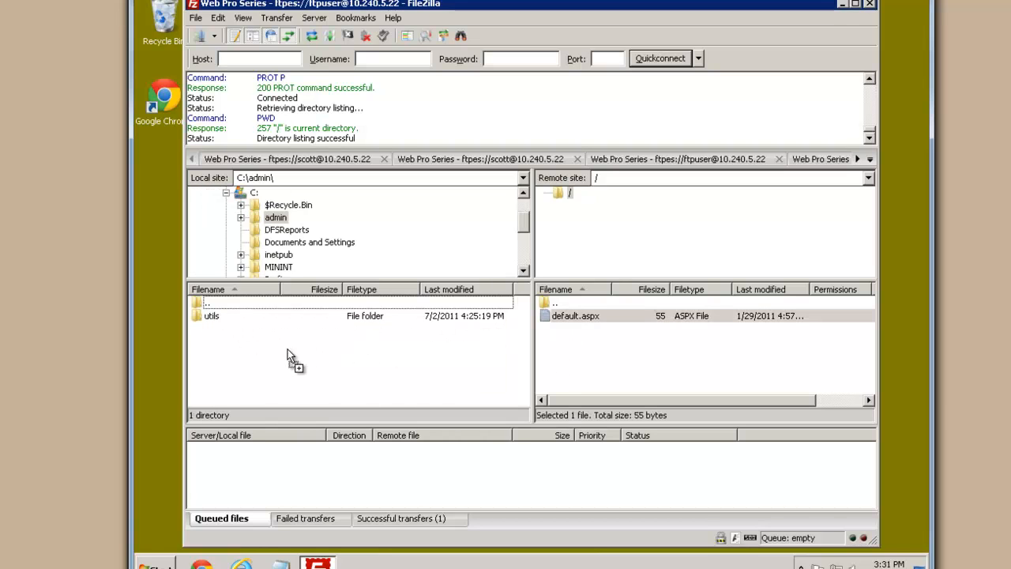
Edit the local default.aspx, add the text 'Test', save it and close the editor
left_click(255, 335)
right_click(249, 333)
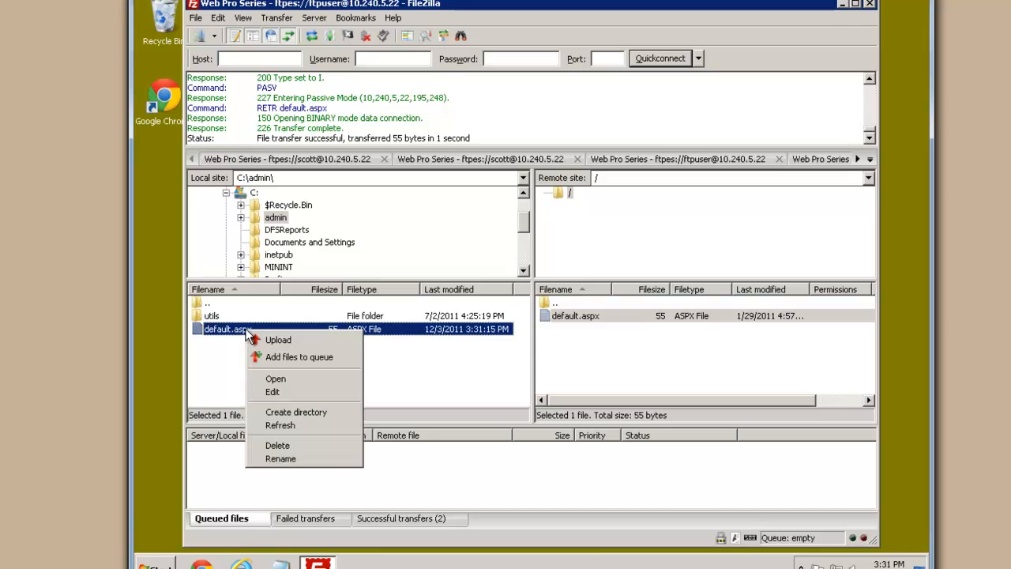
left_click(278, 392)
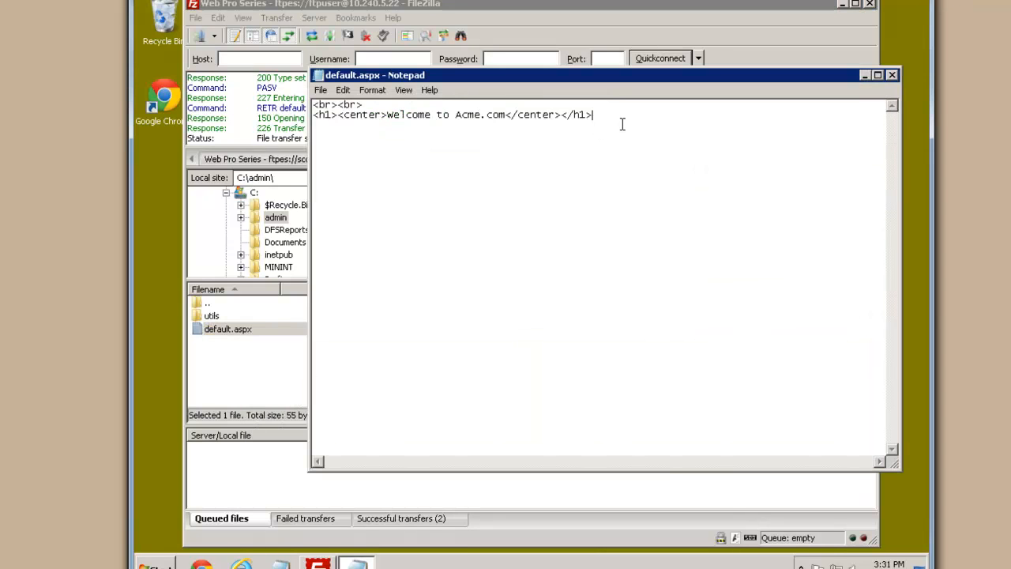
type("Test")
key("alt+f")
key("s")
key("alt+F4")
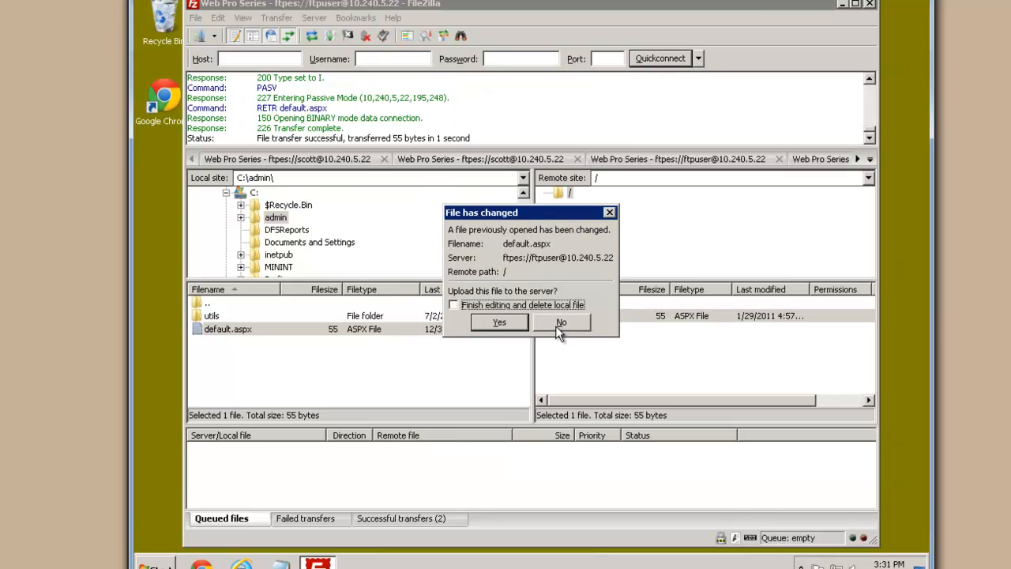
Upload the edited default.aspx, overwriting the server copy, and refresh the remote listing
key("Return")
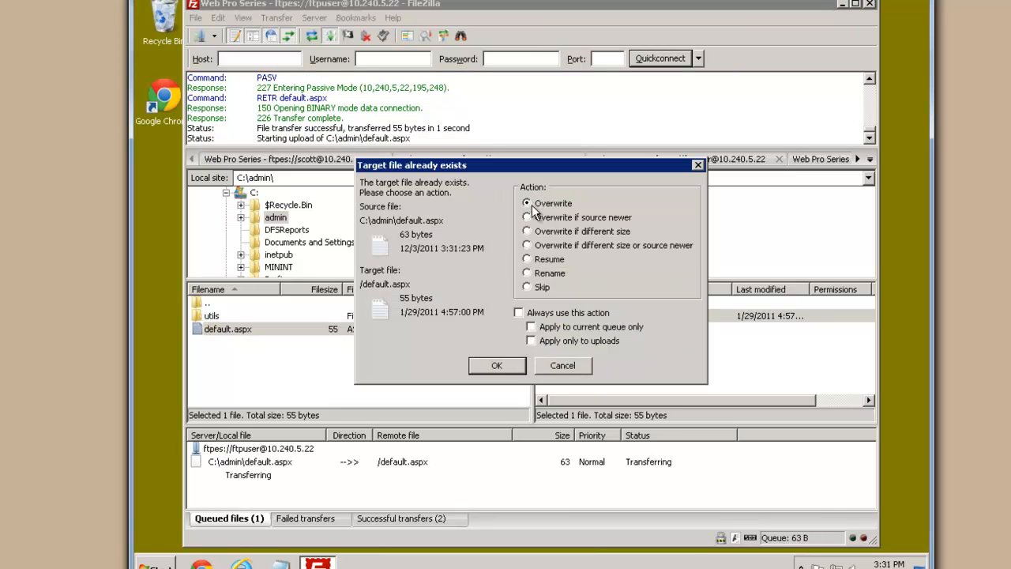
left_click(497, 365)
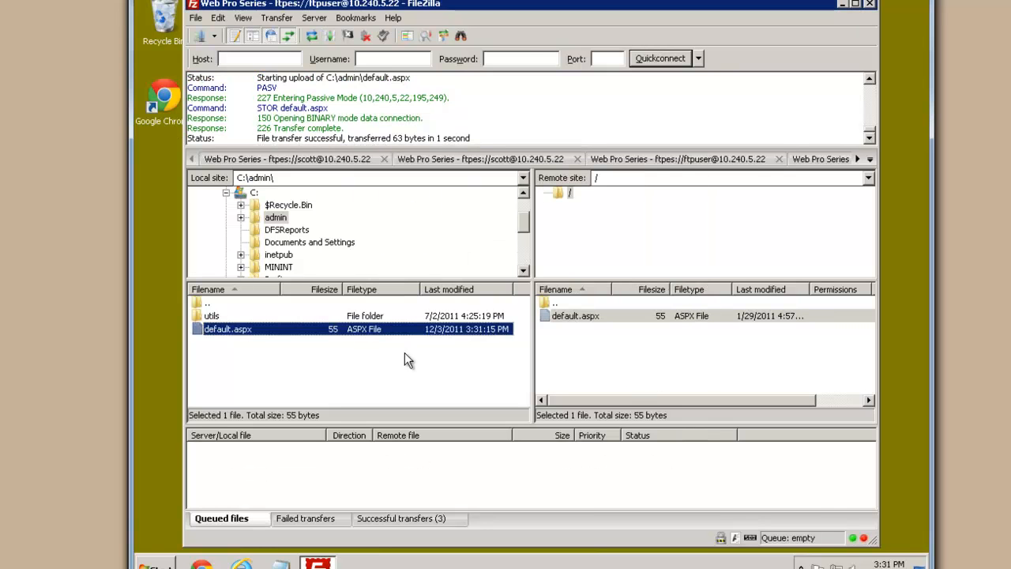
left_click(666, 348)
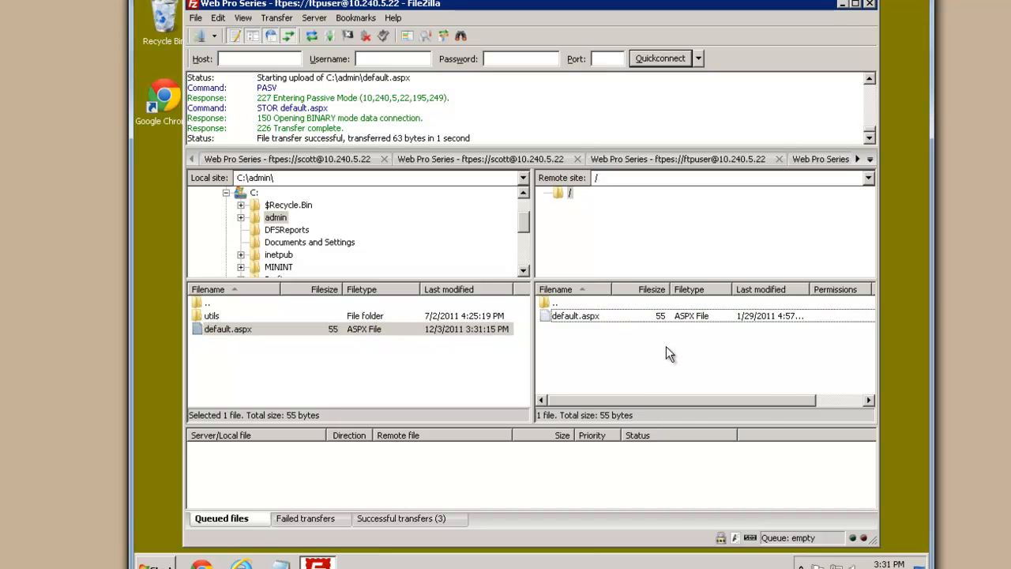
right_click(647, 365)
left_click(680, 440)
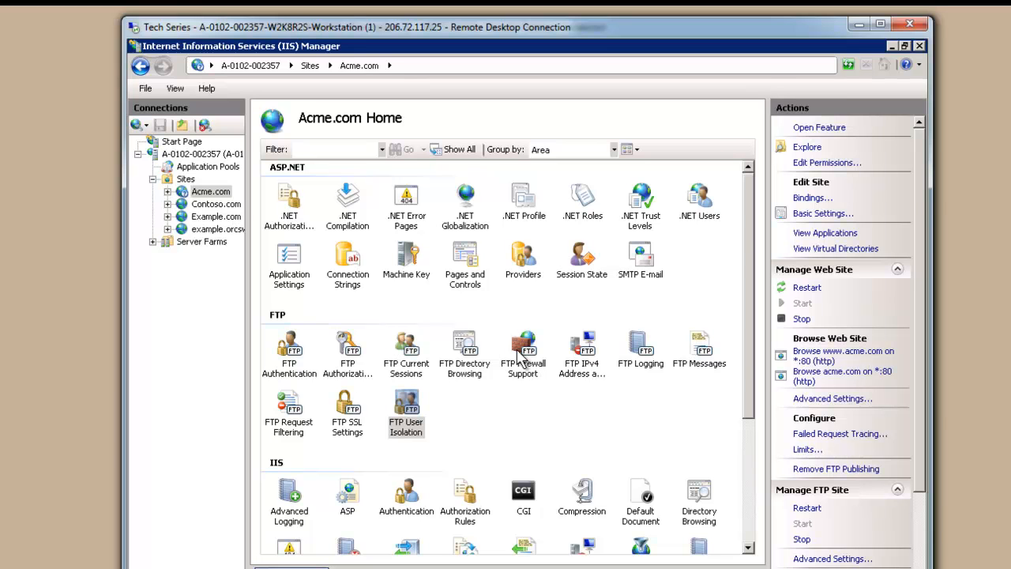
Open the server's IIS Manager Permissions and select designer's Acme.com entry
left_click(219, 153)
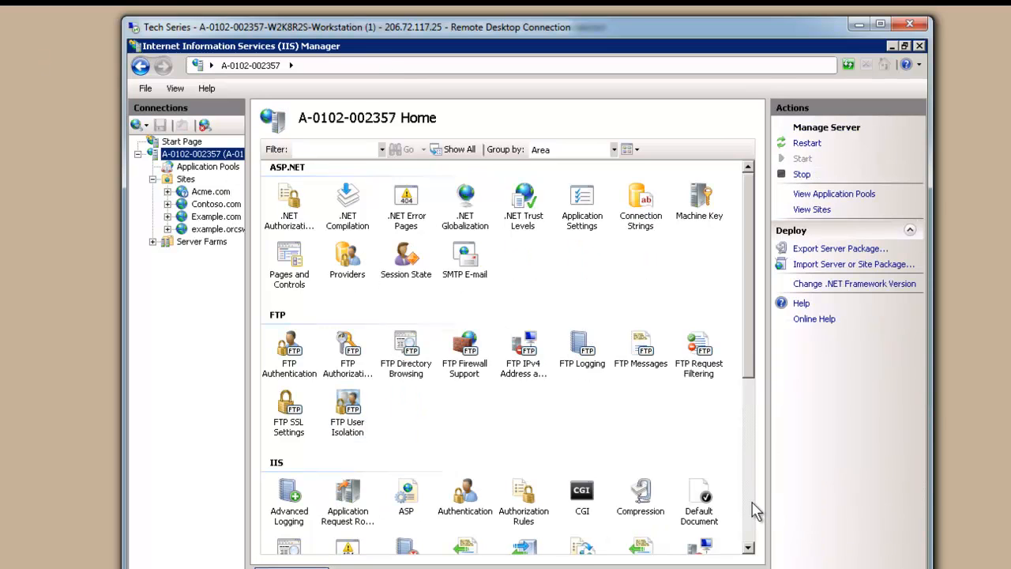
scroll(753, 506, "down", 5)
double_click(462, 455)
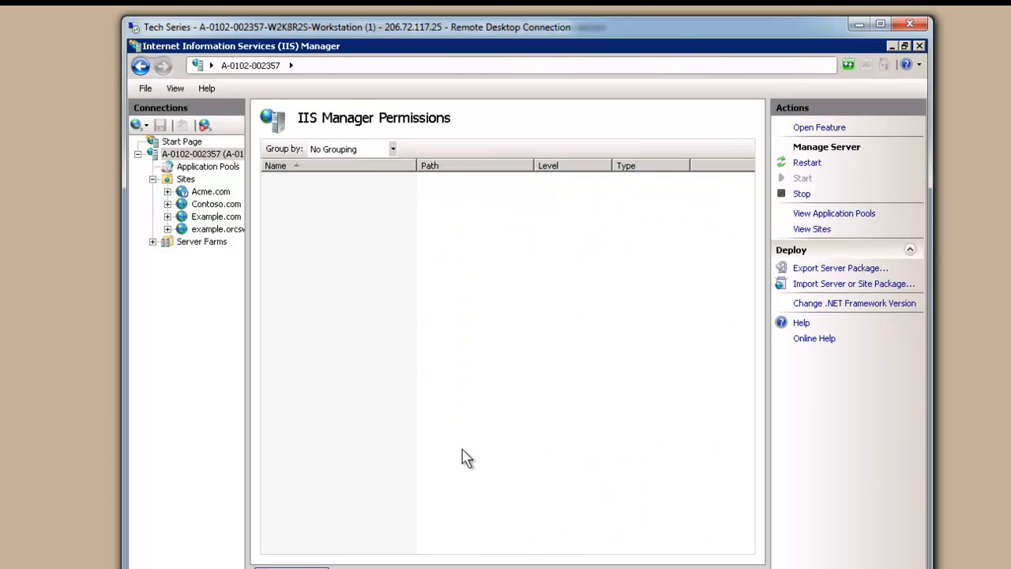
left_click(291, 178)
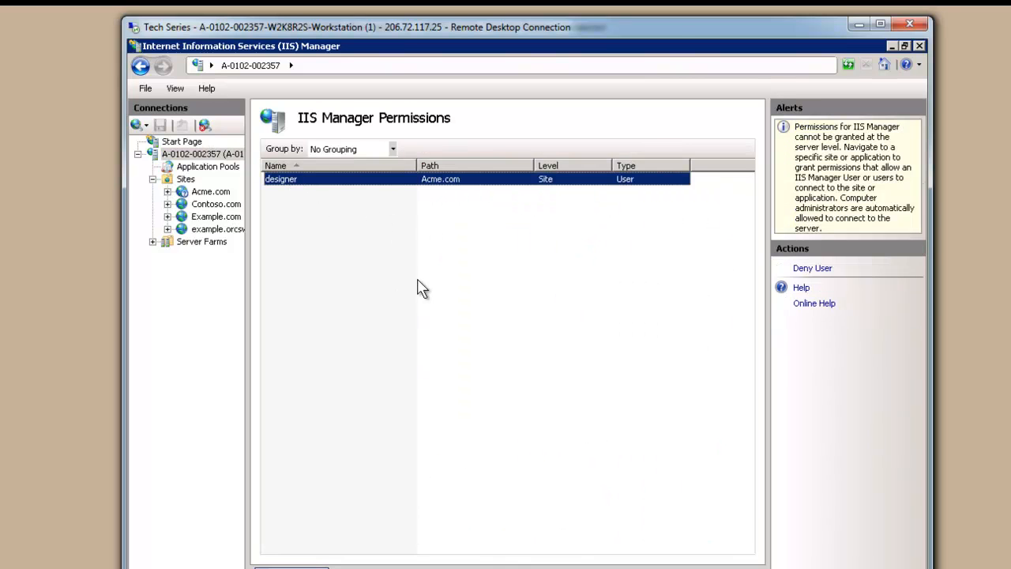